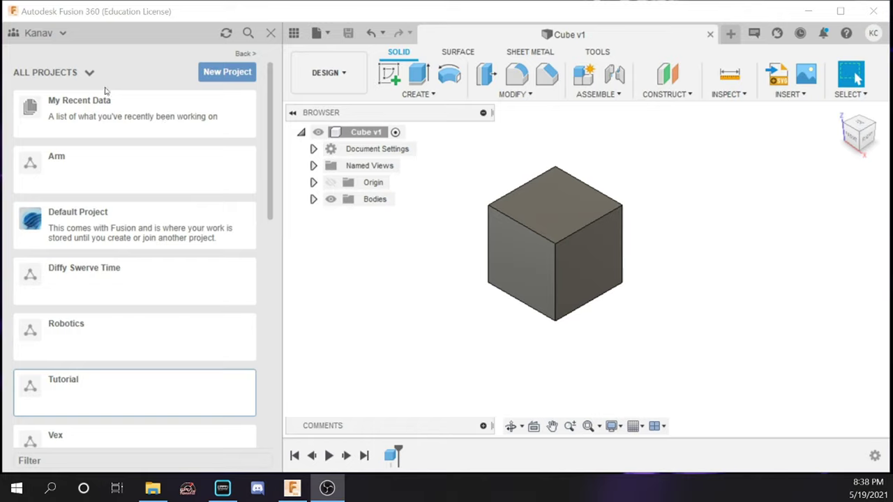
# Step: View the available teams and the contents of the Tutorial project, and return to the project list
pyautogui.click(59, 41)
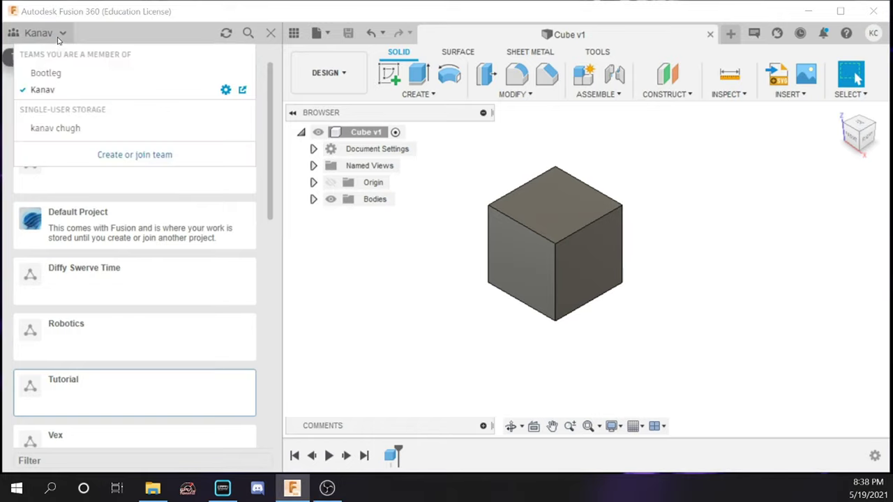
pyautogui.click(59, 37)
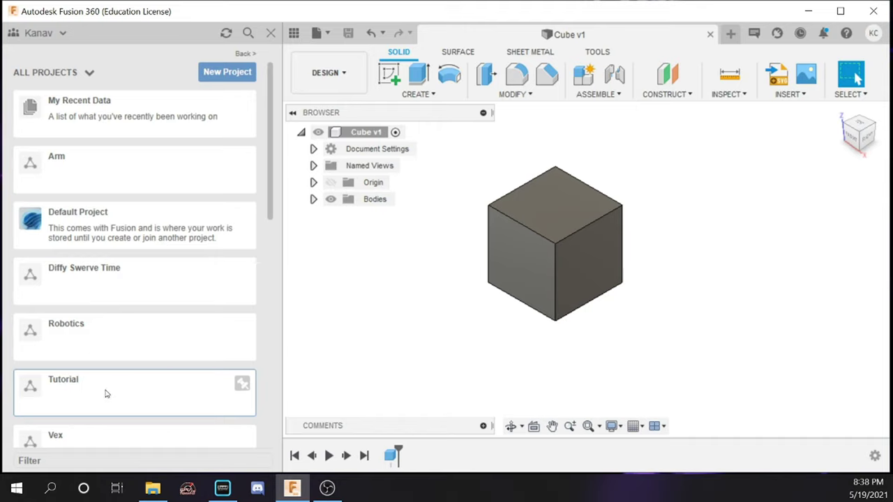
pyautogui.scroll(-1, 109, 391)
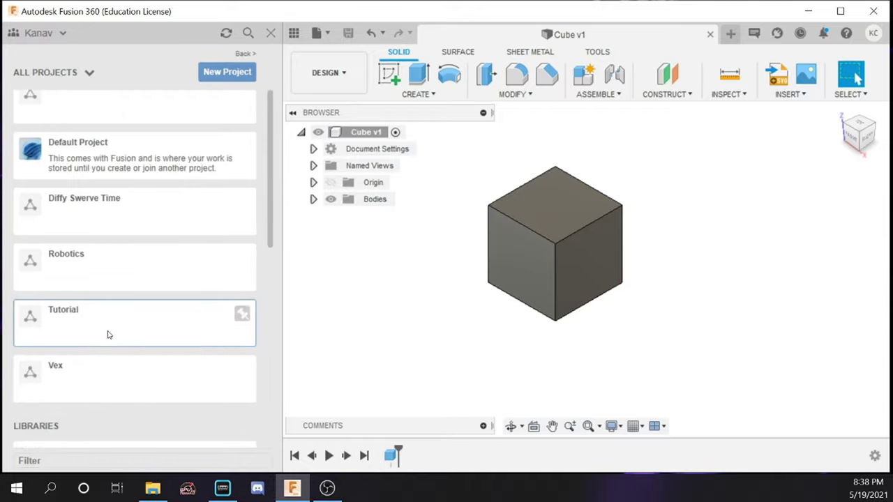
pyautogui.click(76, 326)
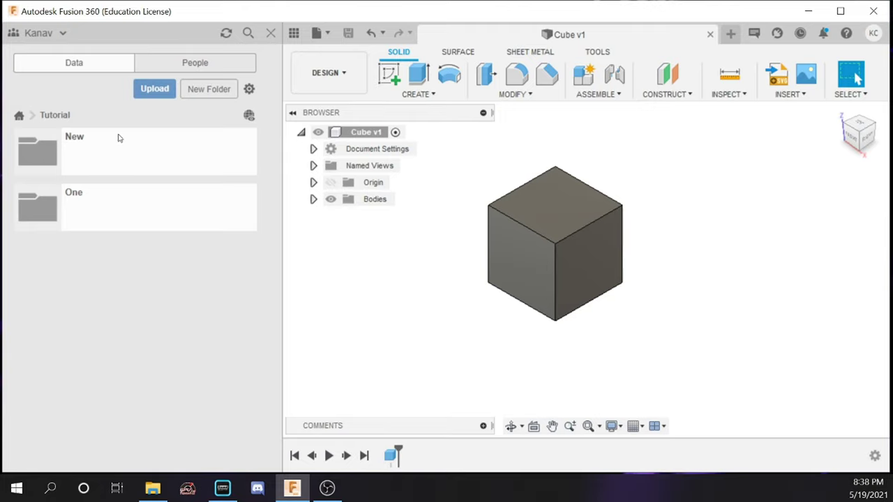
pyautogui.click(19, 116)
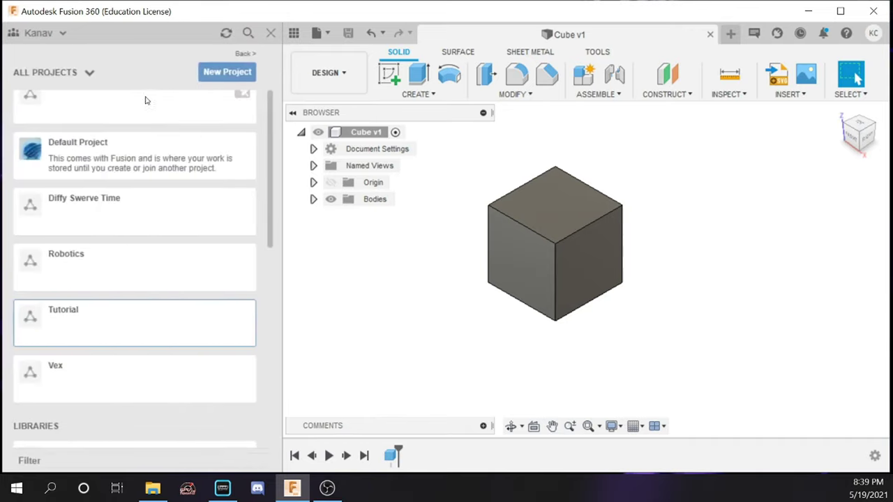
# Step: Create a new project named New and open it
pyautogui.click(214, 75)
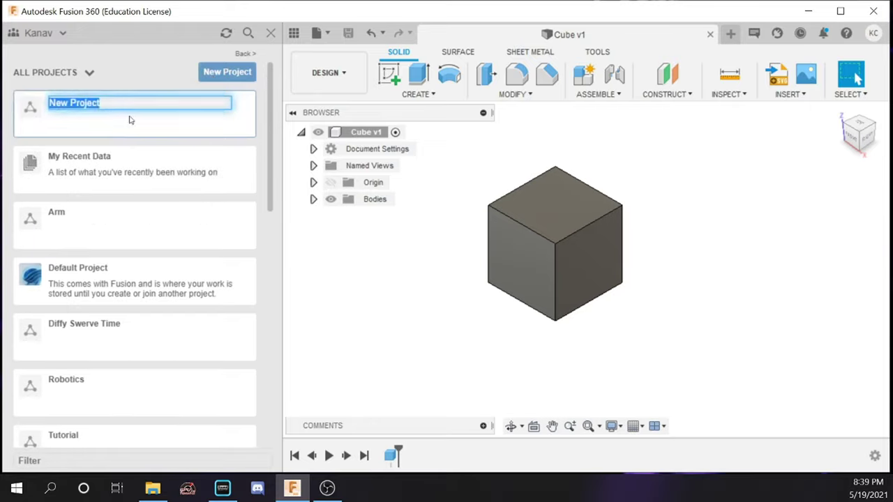
pyautogui.press('BackSpace')
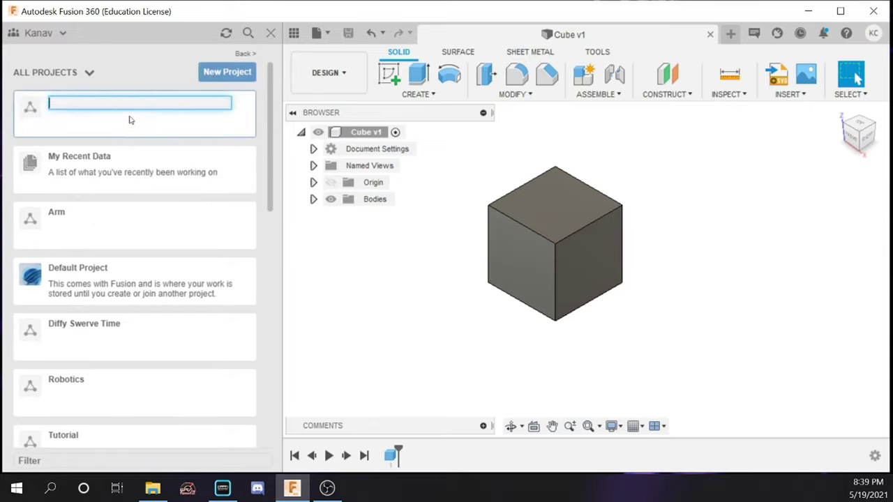
pyautogui.write('New')
pyautogui.press('Return')
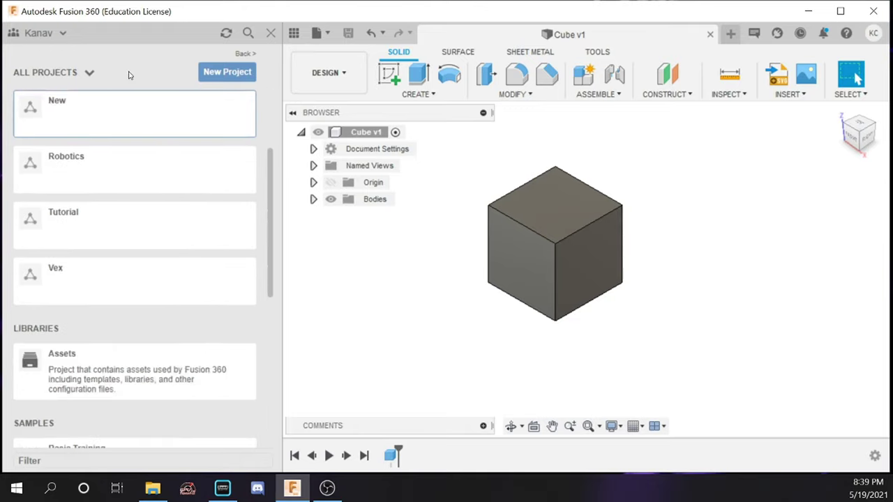
pyautogui.click(123, 106)
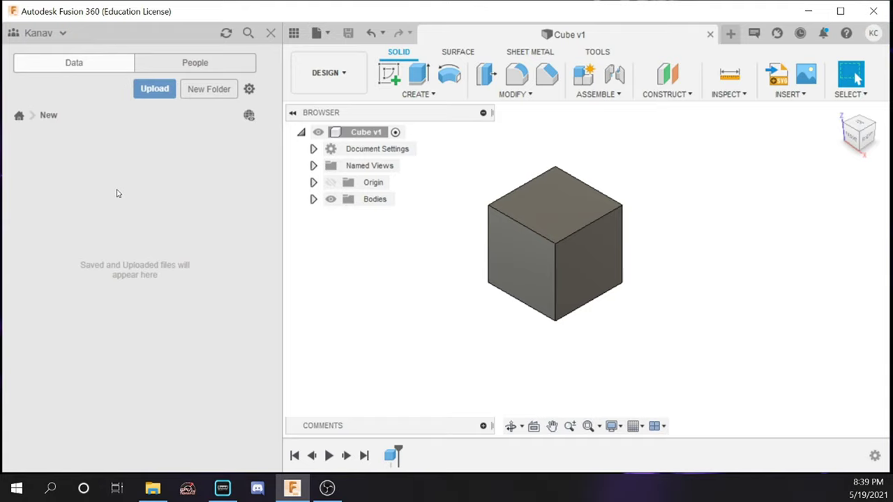
# Step: Open the Tutorial project, view its members and return to its data
pyautogui.click(19, 115)
pyautogui.click(111, 232)
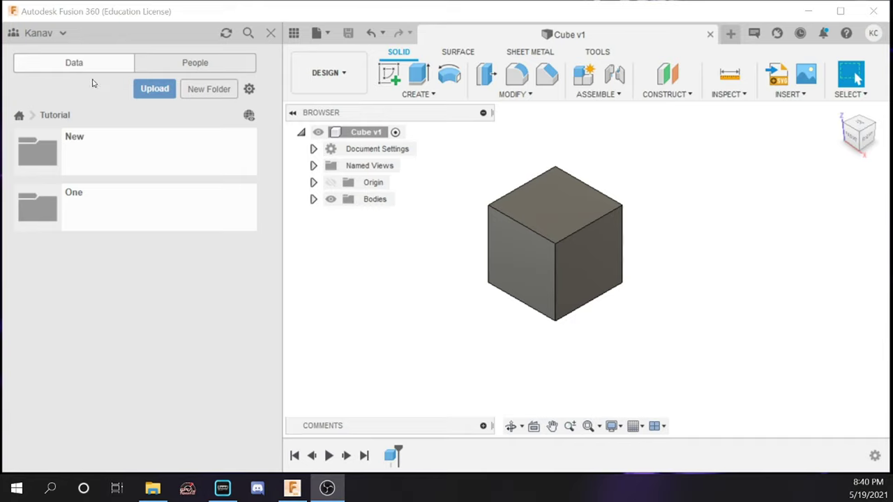
pyautogui.click(161, 63)
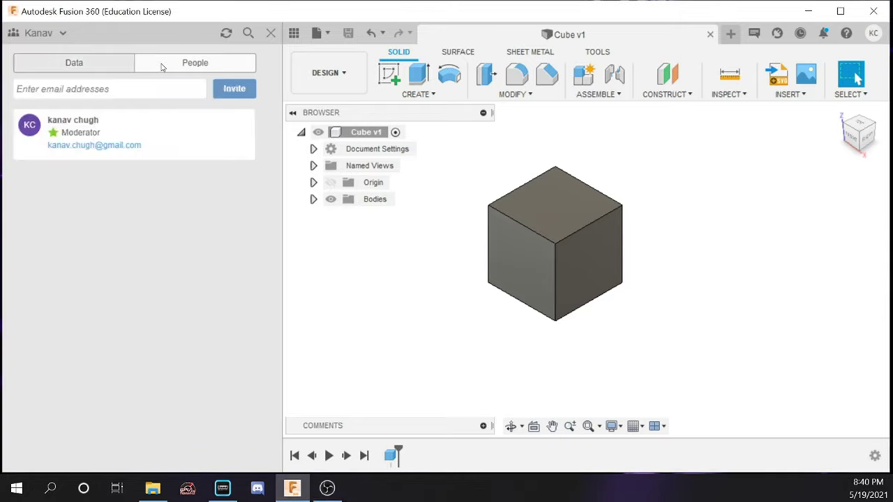
pyautogui.click(111, 68)
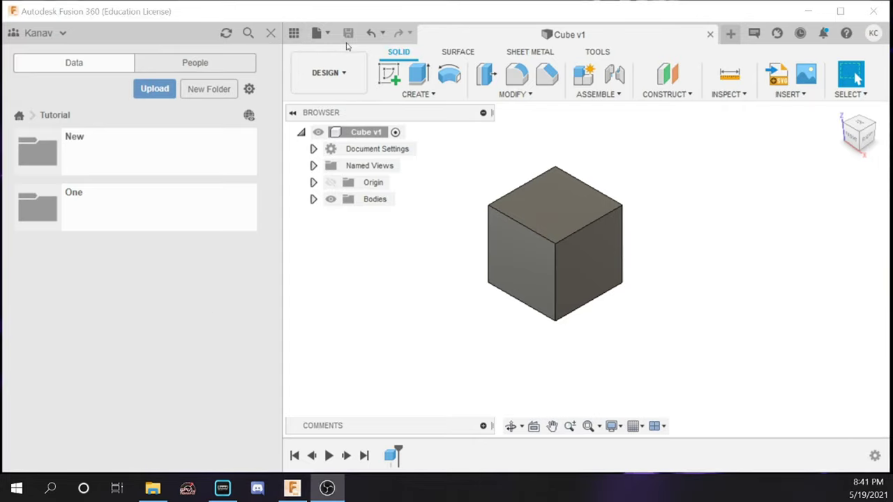
pyautogui.click(296, 35)
pyautogui.click(12, 33)
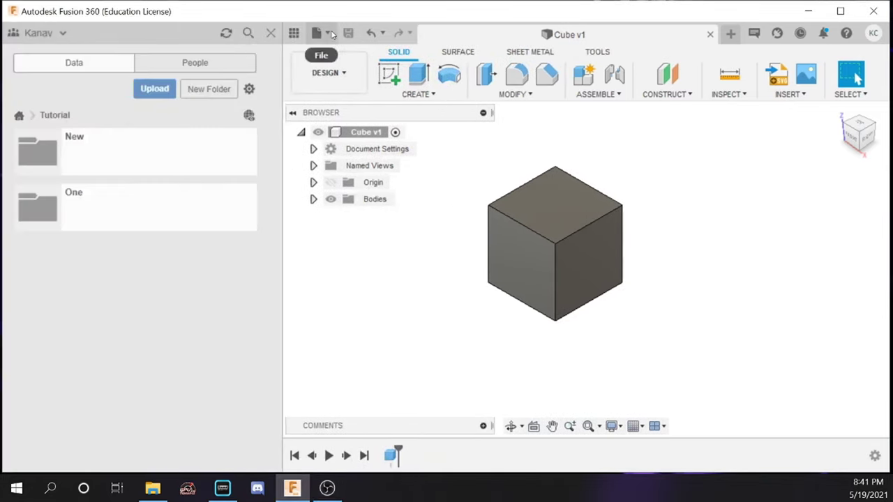
pyautogui.click(330, 34)
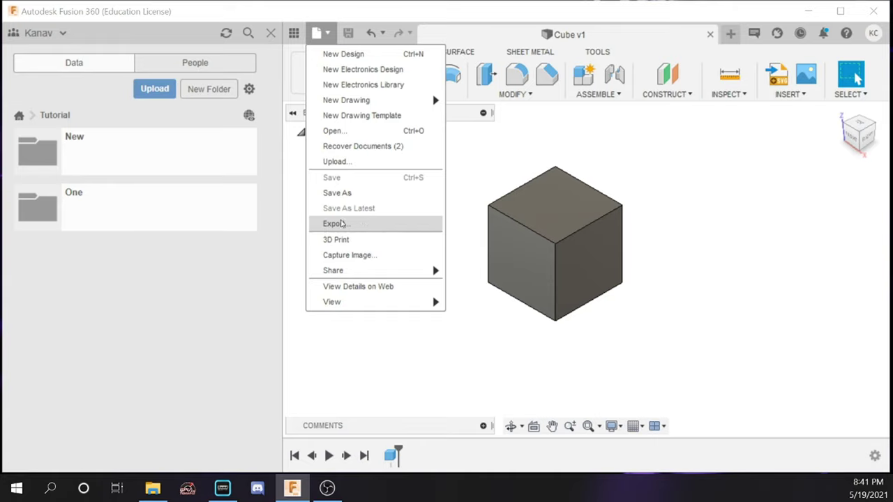
pyautogui.click(477, 175)
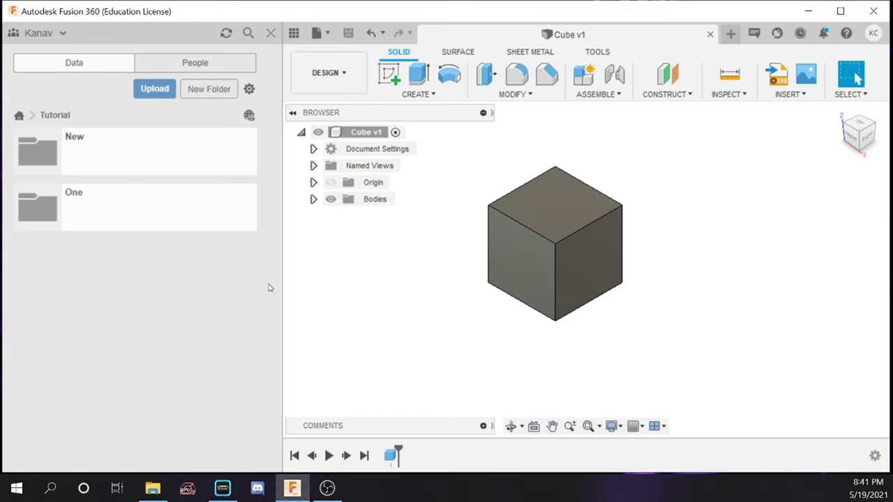
pyautogui.click(756, 35)
pyautogui.click(867, 39)
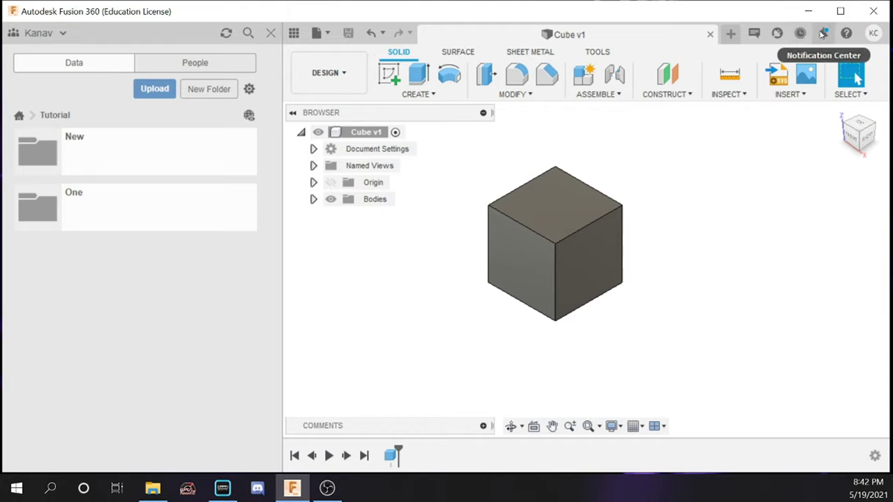
pyautogui.click(871, 37)
pyautogui.click(871, 36)
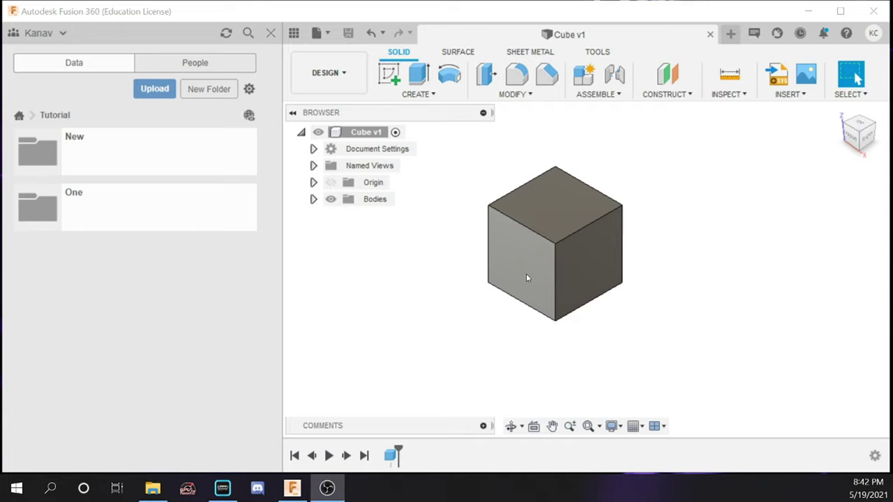
# Step: Rotate the view of the cube slightly with Constrained Orbit
pyautogui.click(520, 427)
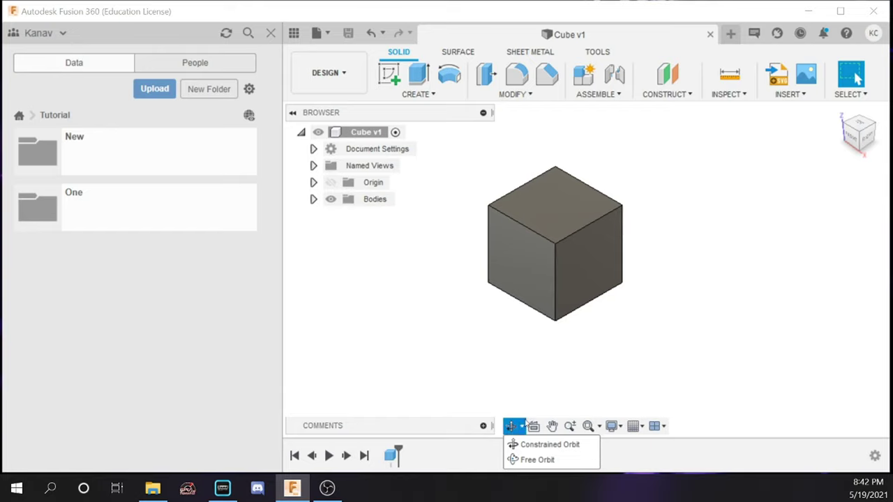
pyautogui.click(535, 447)
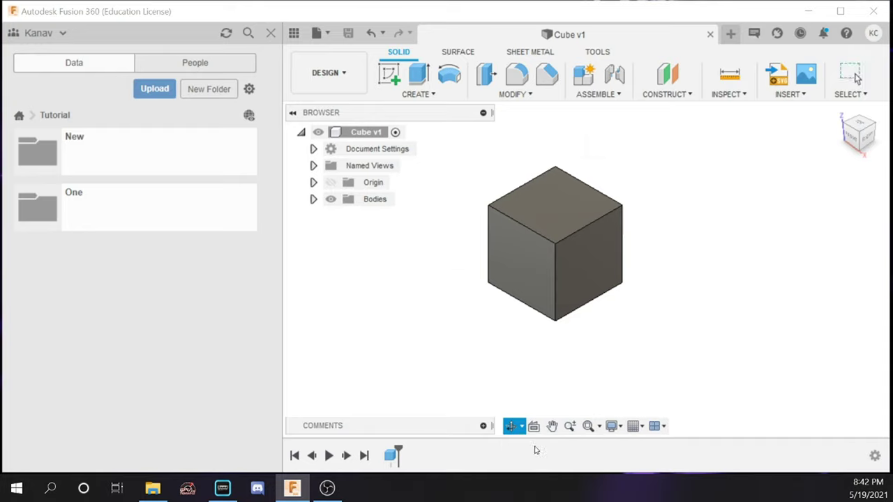
pyautogui.moveTo(526, 271)
pyautogui.mouseDown()
pyautogui.moveTo(540, 208)
pyautogui.moveTo(535, 247)
pyautogui.moveTo(544, 259)
pyautogui.moveTo(522, 259)
pyautogui.moveTo(536, 261)
pyautogui.moveTo(538, 250)
pyautogui.moveTo(529, 256)
pyautogui.mouseUp()
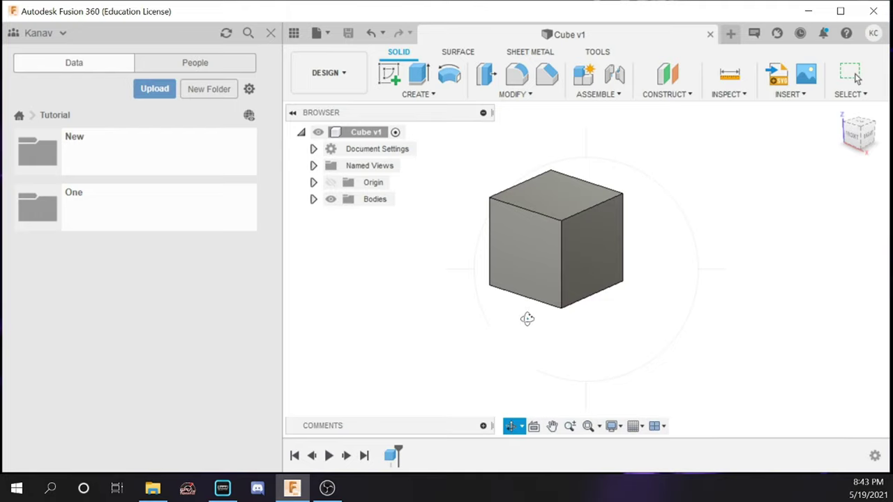
# Step: Tilt the view of the cube with Free Orbit and leave the orbit command
pyautogui.click(522, 427)
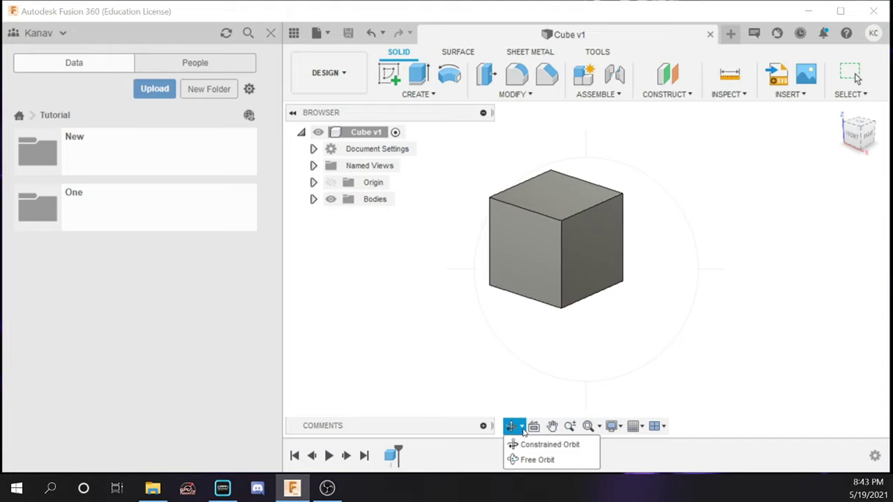
pyautogui.click(527, 460)
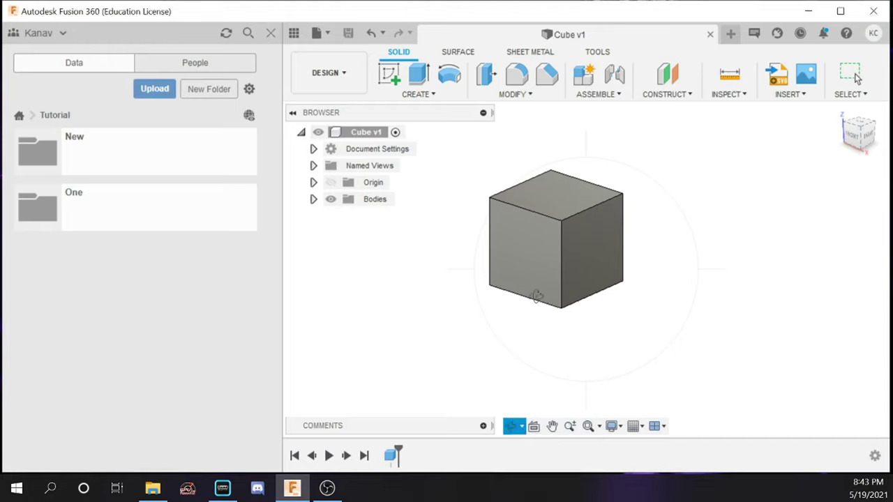
pyautogui.moveTo(586, 303); pyautogui.dragTo(590, 284)
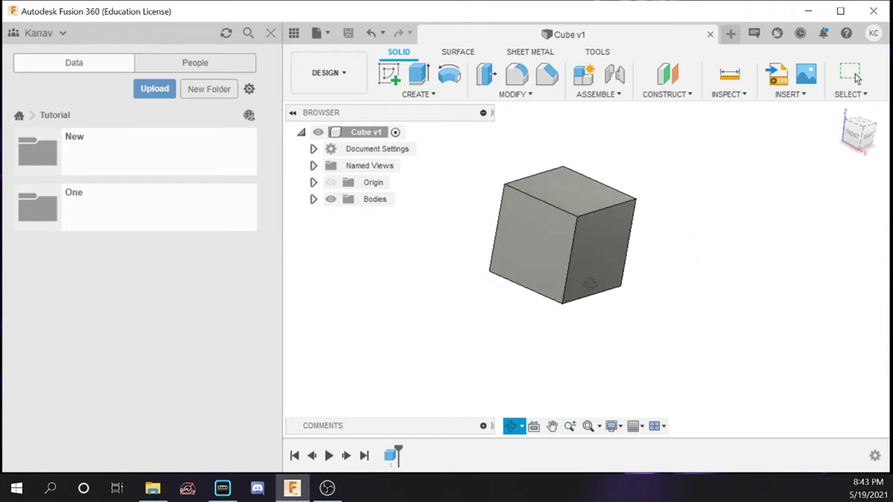
pyautogui.press('Escape')
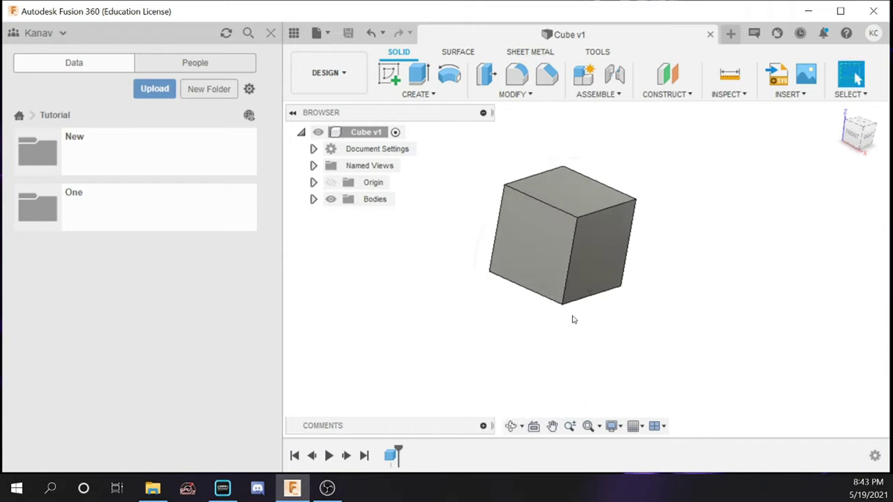
pyautogui.click(520, 427)
pyautogui.click(529, 444)
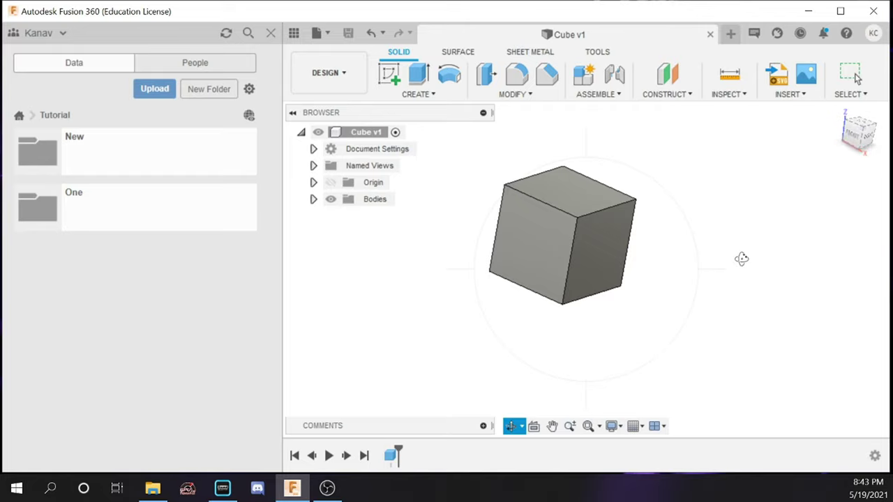
pyautogui.press('Escape')
# Step: View the cube from the home, top, front-right edge and another corner orientation, and restore the home view
pyautogui.click(841, 112)
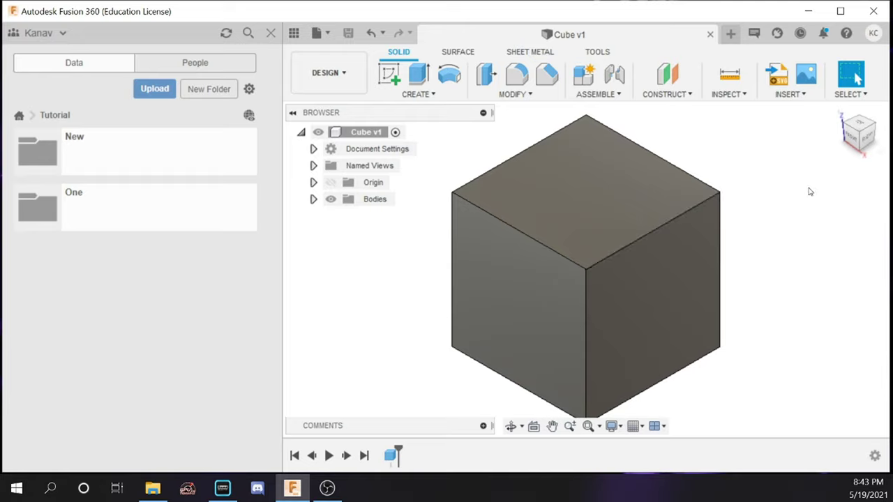
pyautogui.click(858, 125)
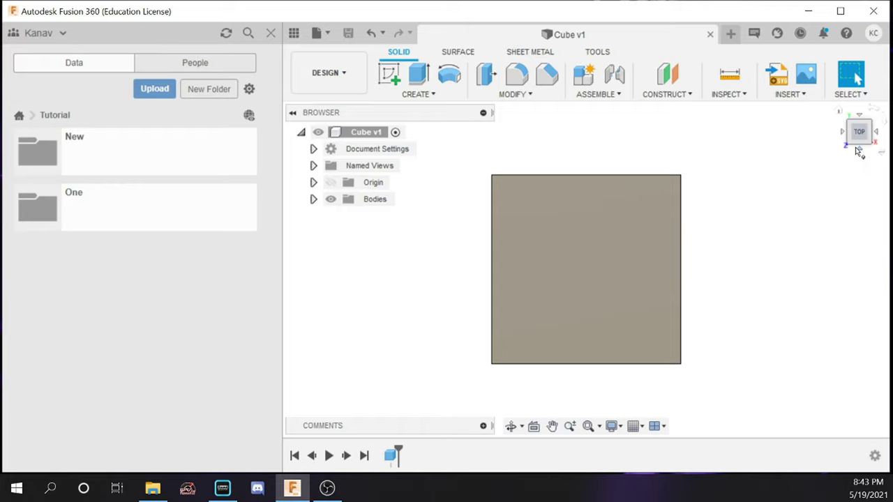
pyautogui.click(840, 111)
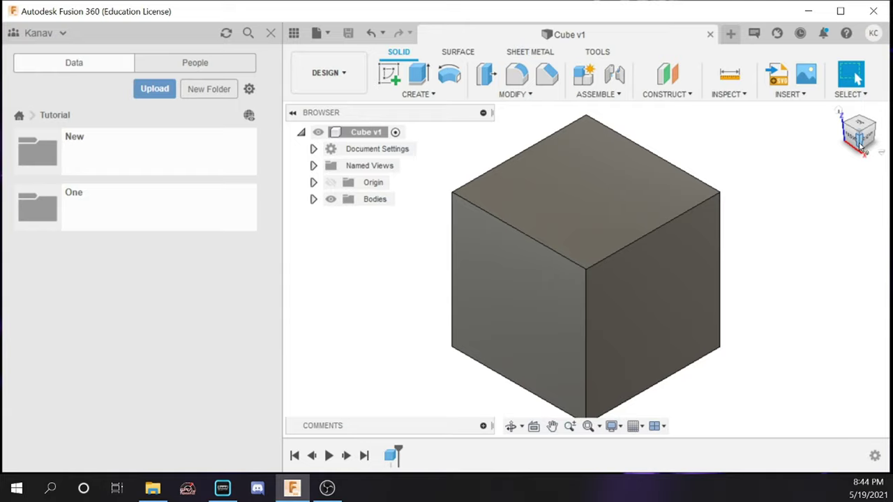
pyautogui.click(863, 142)
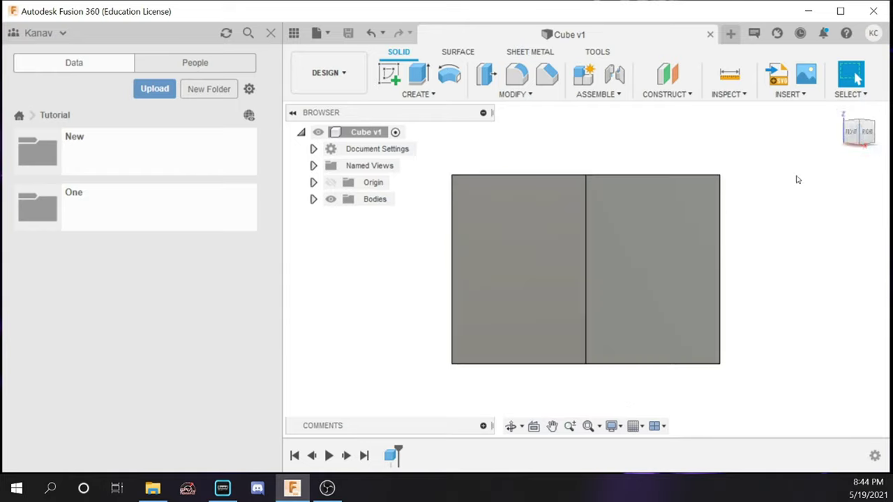
pyautogui.click(850, 124)
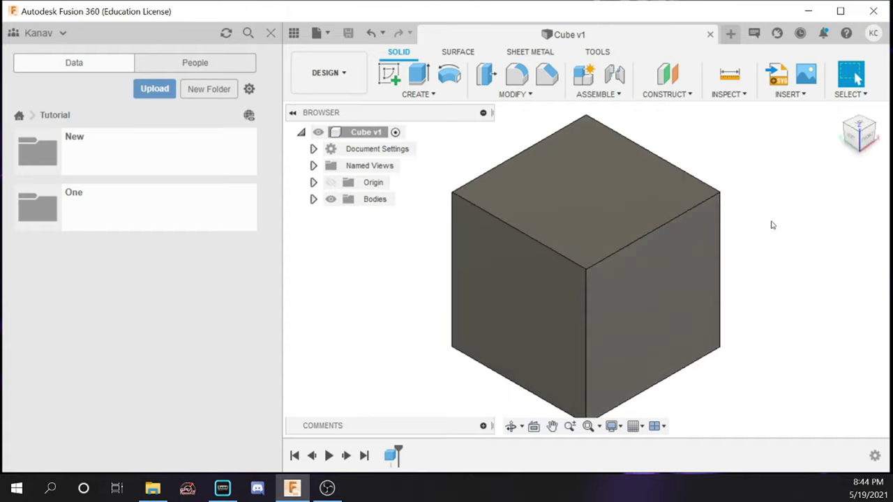
pyautogui.click(841, 111)
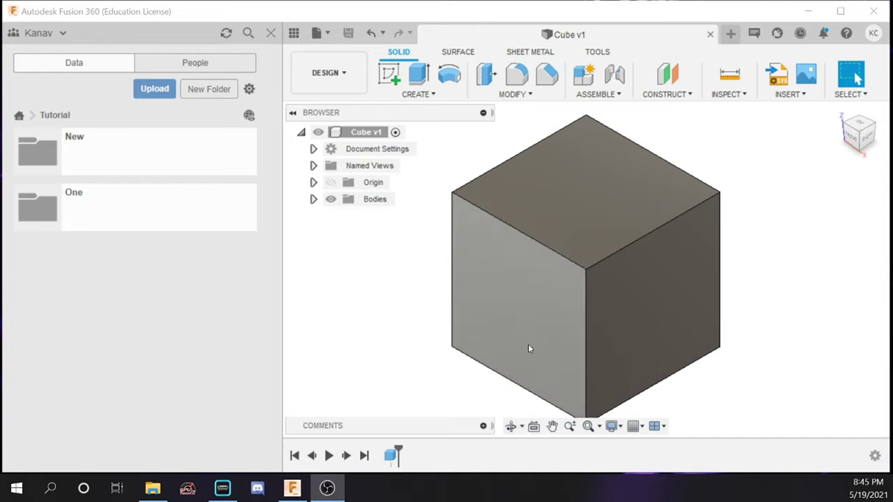
# Step: Orbit the cube slightly, shift it sideways in the view with Pan and leave the command
pyautogui.moveTo(521, 307)
pyautogui.keyDown('shift'); pyautogui.mouseDown(button='middle')
pyautogui.moveTo(514, 313)
pyautogui.moveTo(530, 303)
pyautogui.moveTo(518, 302)
pyautogui.moveTo(518, 314)
pyautogui.mouseUp(button='middle'); pyautogui.keyUp('shift')
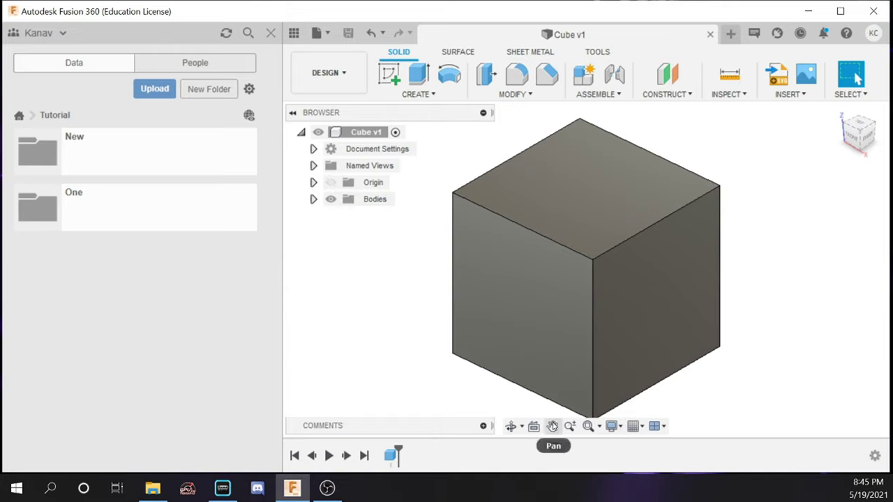
pyautogui.click(552, 426)
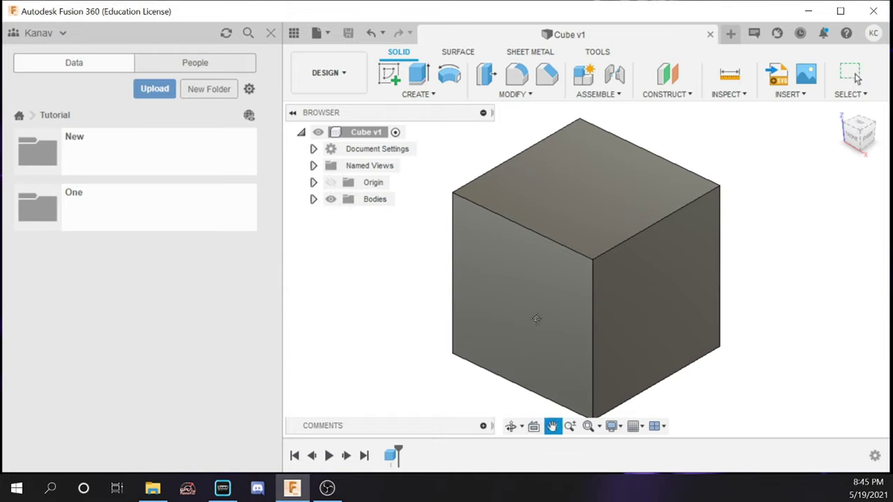
pyautogui.moveTo(534, 320); pyautogui.dragTo(554, 319)
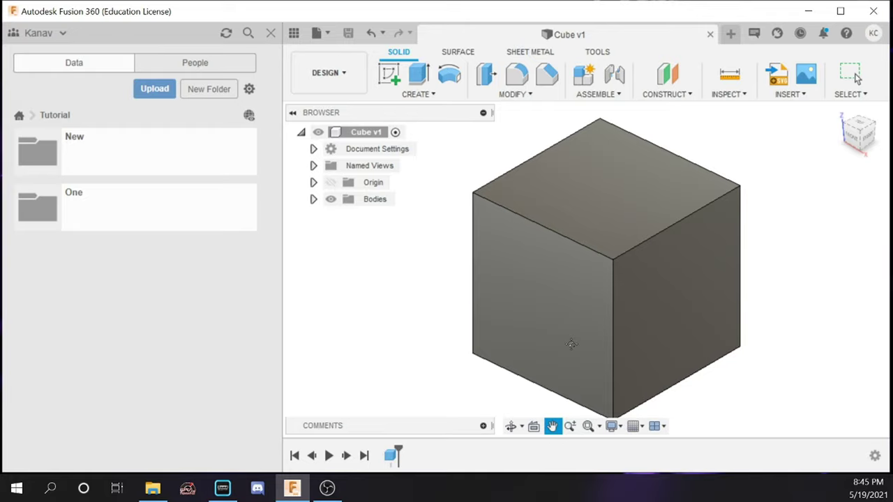
pyautogui.click(555, 427)
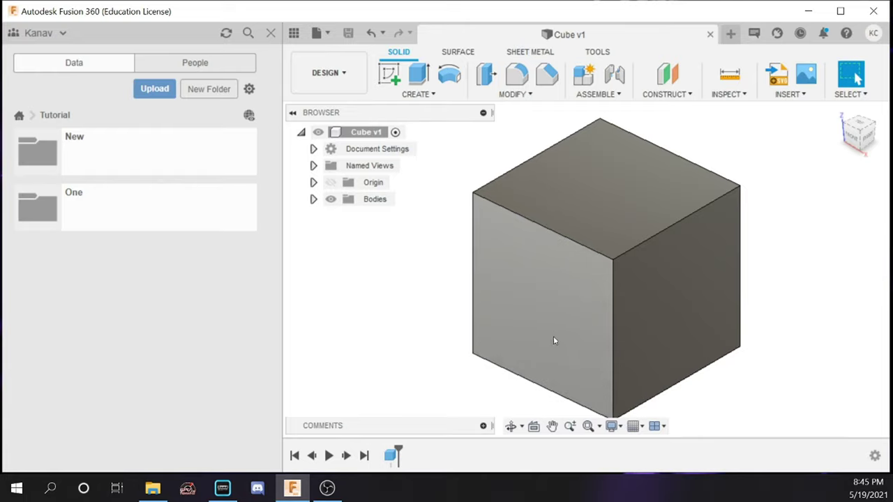
# Step: Zoom out and back in on the cube, and fit it to the view
pyautogui.moveTo(554, 337)
pyautogui.mouseDown(button='middle')
pyautogui.moveTo(509, 328)
pyautogui.moveTo(589, 319)
pyautogui.moveTo(542, 325)
pyautogui.mouseUp(button='middle')
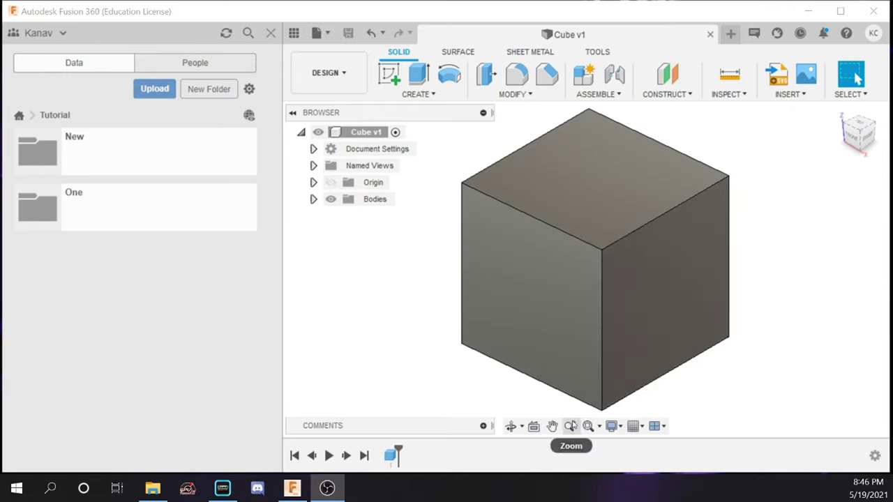
pyautogui.scroll(-1, 522, 349)
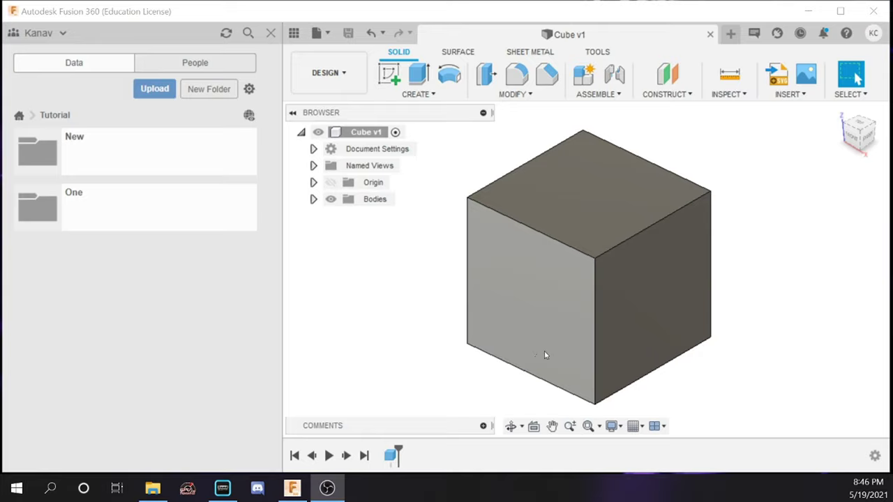
pyautogui.scroll(-2, 545, 349)
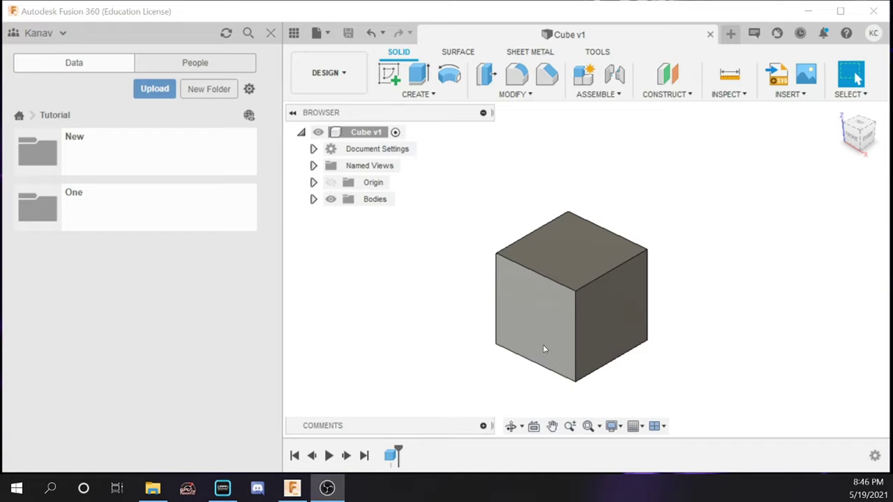
pyautogui.scroll(4, 544, 346)
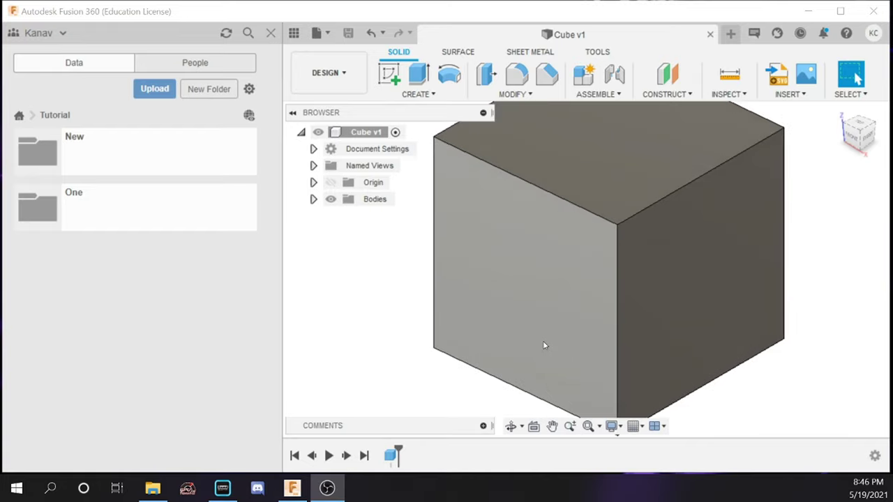
pyautogui.press('F6')
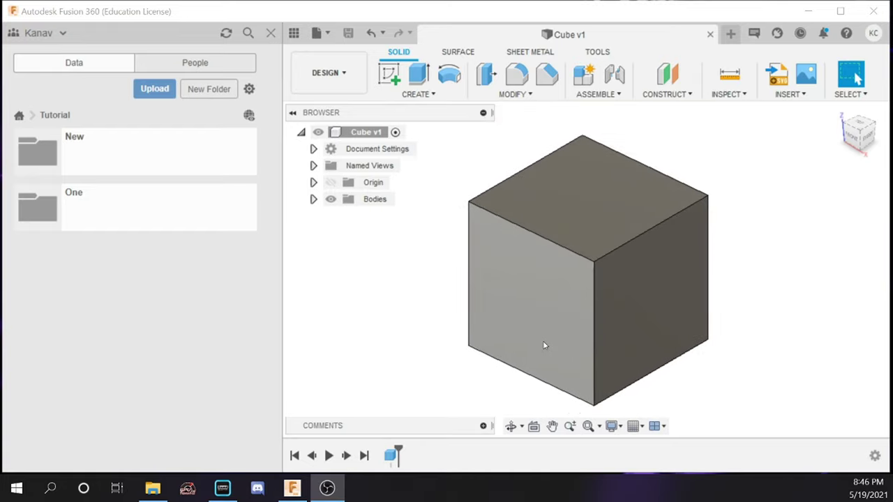
# Step: Enlarge the cube slightly with the Zoom tool, leave the tool and fit the model to the view
pyautogui.click(571, 427)
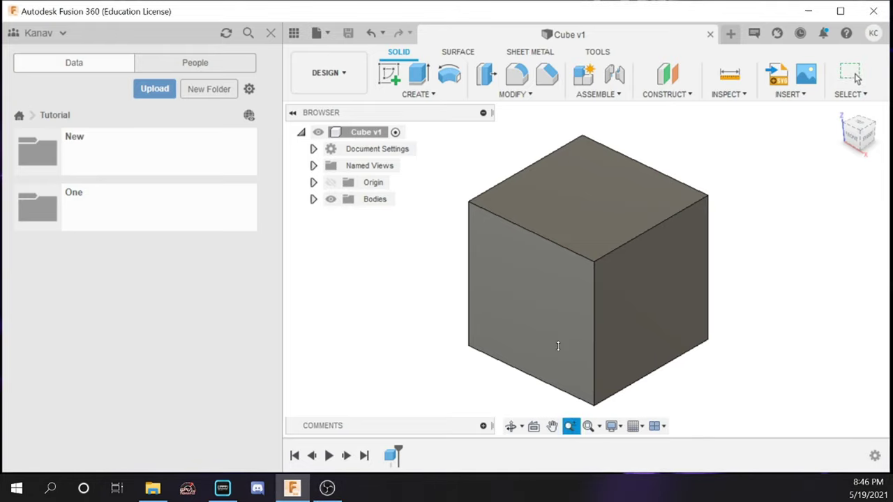
pyautogui.scroll(-1, 559, 334)
pyautogui.moveTo(558, 334)
pyautogui.mouseDown()
pyautogui.moveTo(563, 315)
pyautogui.moveTo(561, 369)
pyautogui.moveTo(564, 349)
pyautogui.mouseUp()
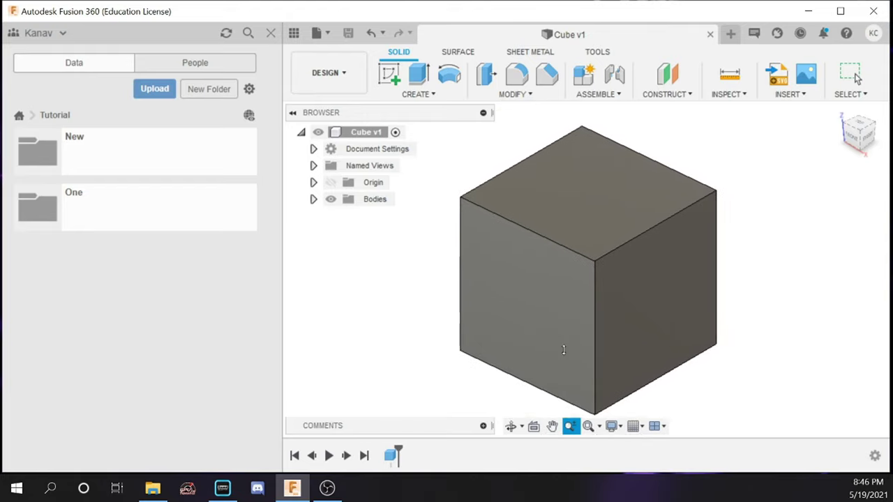
pyautogui.press('Escape')
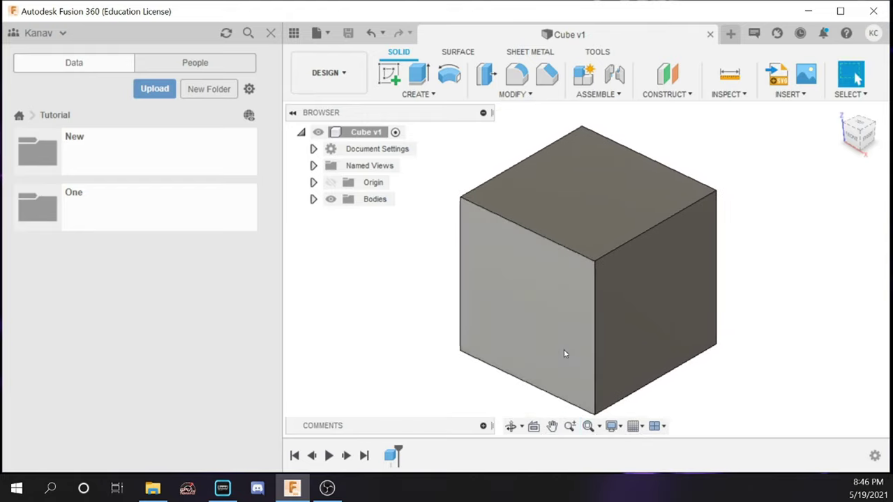
pyautogui.click(594, 427)
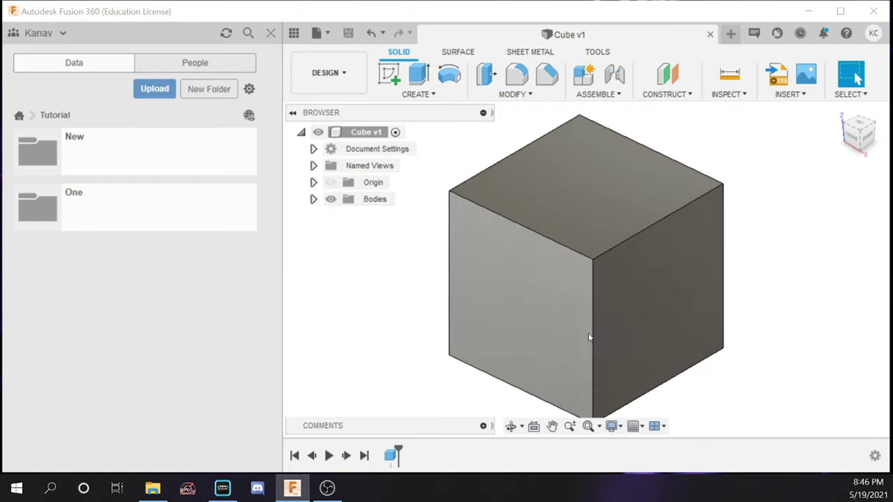
# Step: Show the cube in the Shaded visual style and in Shaded with Hidden Edges
pyautogui.click(613, 426)
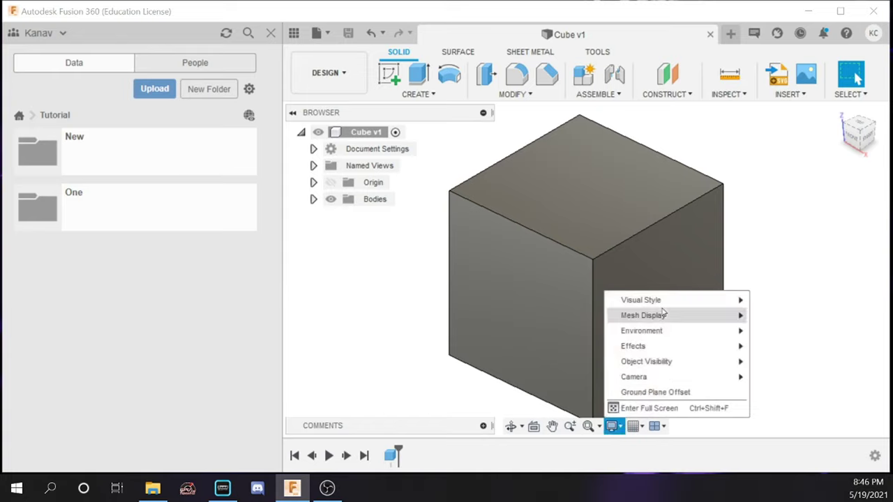
pyautogui.moveTo(663, 302)
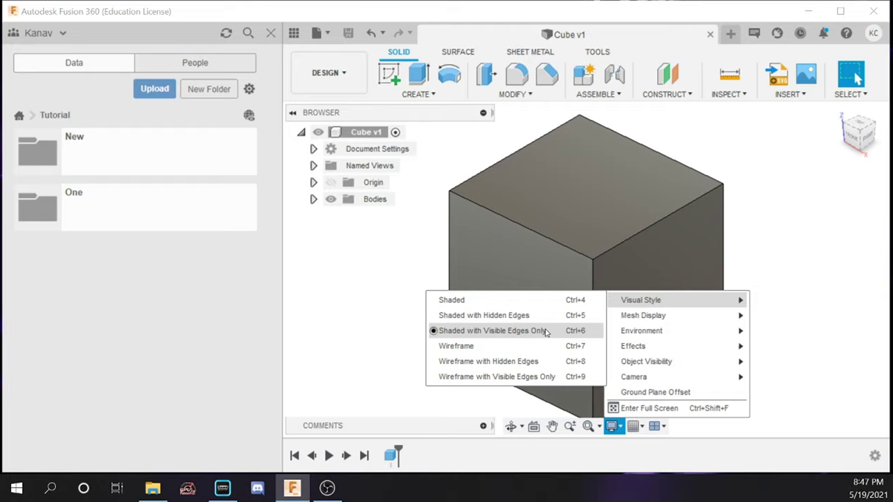
pyautogui.click(513, 303)
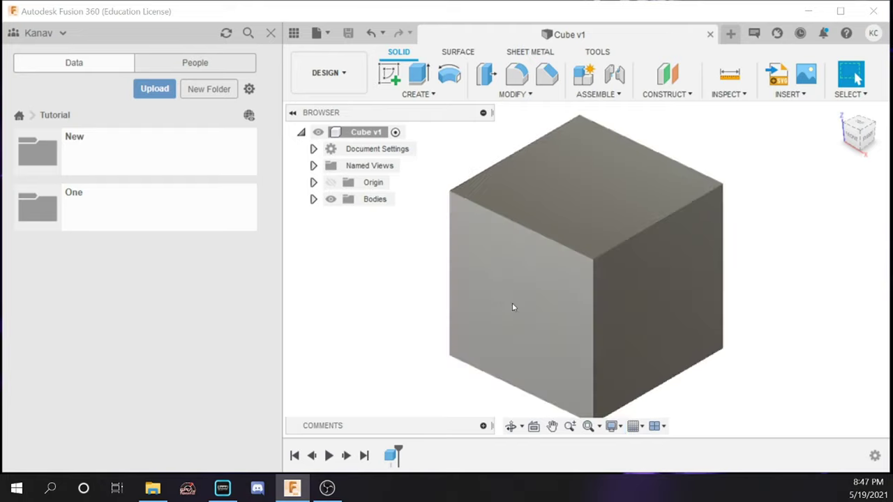
pyautogui.click(611, 425)
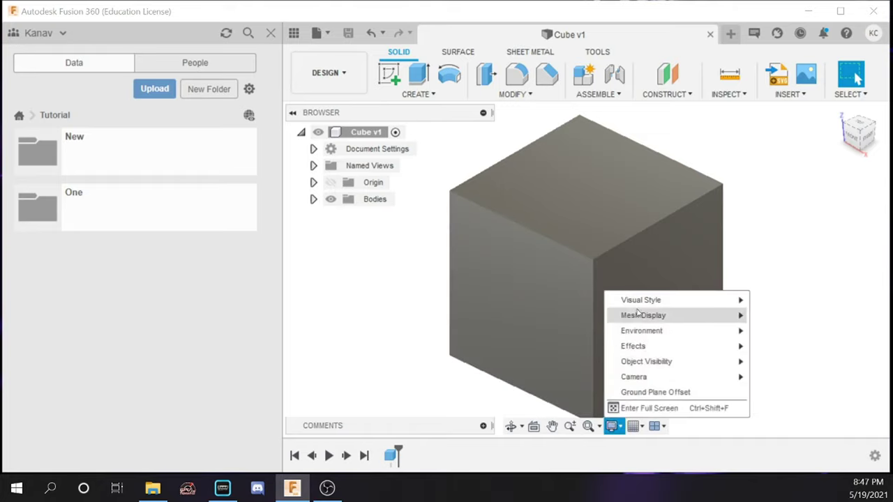
pyautogui.click(548, 317)
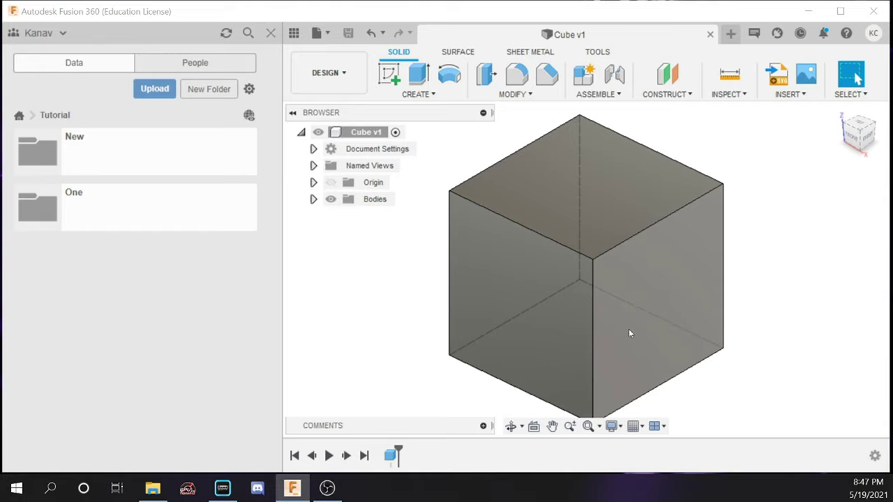
# Step: Return the cube's visual style to Shaded with Visible Edges Only
pyautogui.click(612, 426)
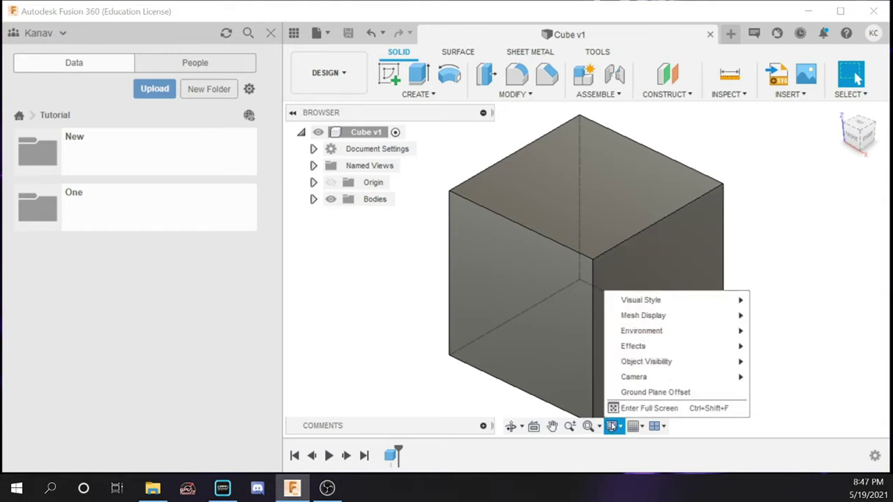
pyautogui.moveTo(642, 299)
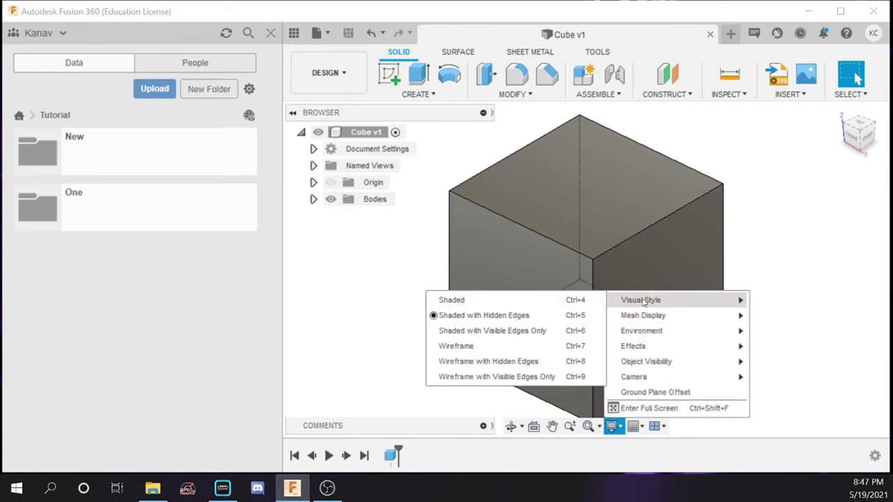
pyautogui.click(549, 331)
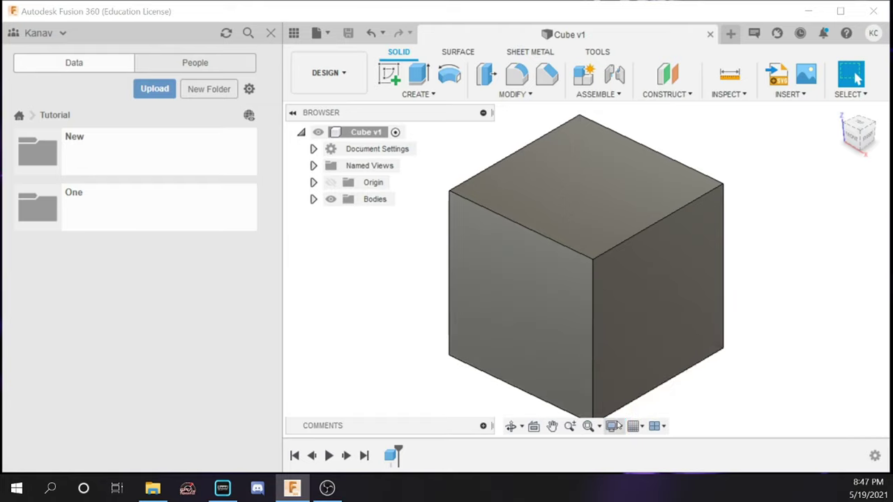
# Step: Show the cube in the Wireframe visual style and in Wireframe with Hidden Edges
pyautogui.click(612, 427)
pyautogui.moveTo(638, 309)
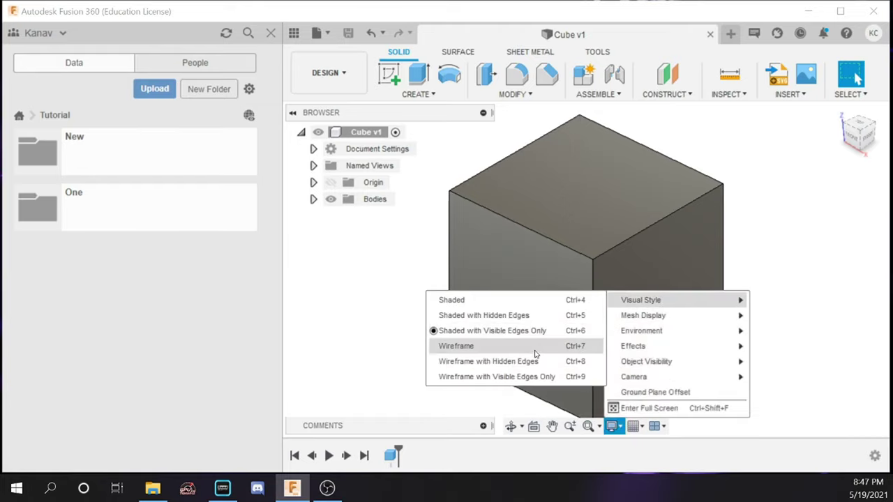
pyautogui.click(533, 351)
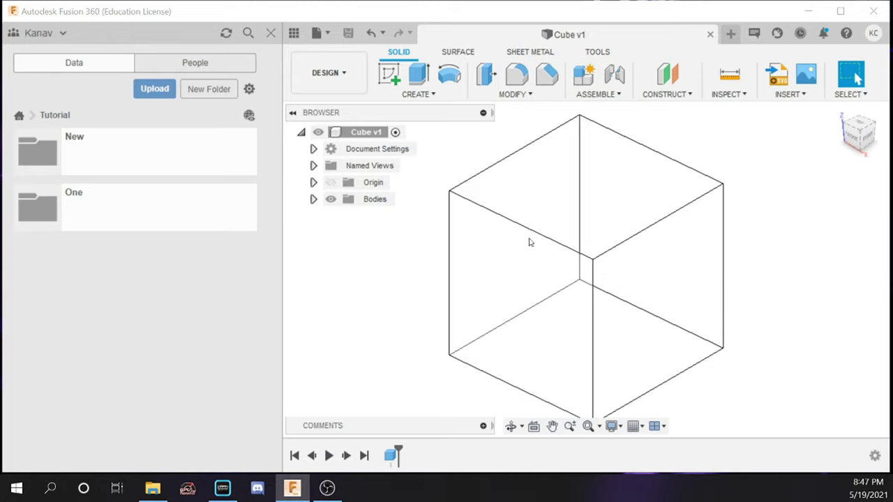
pyautogui.click(612, 426)
pyautogui.moveTo(646, 301)
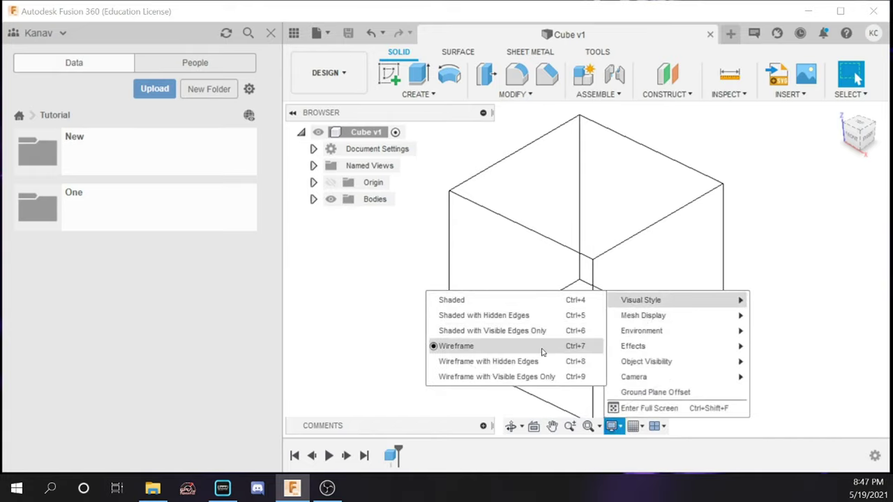
pyautogui.click(488, 362)
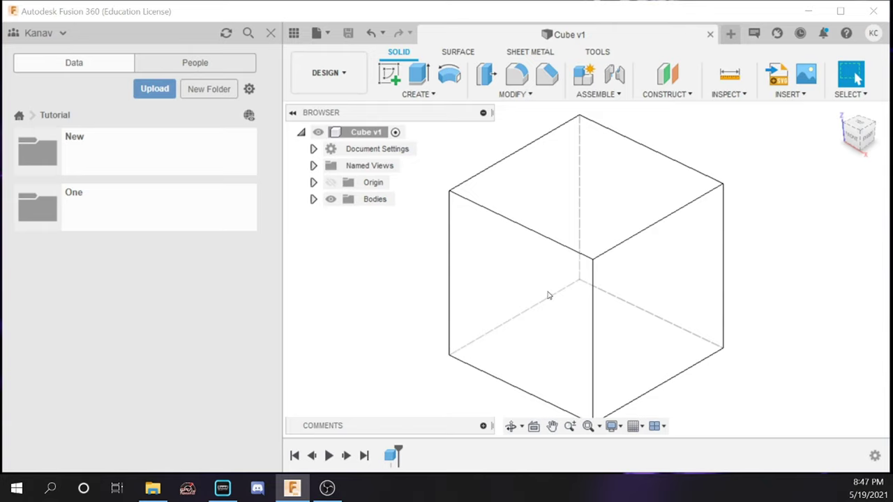
# Step: Restore the Shaded with Visible Edges Only visual style on the wireframe cube
pyautogui.click(614, 427)
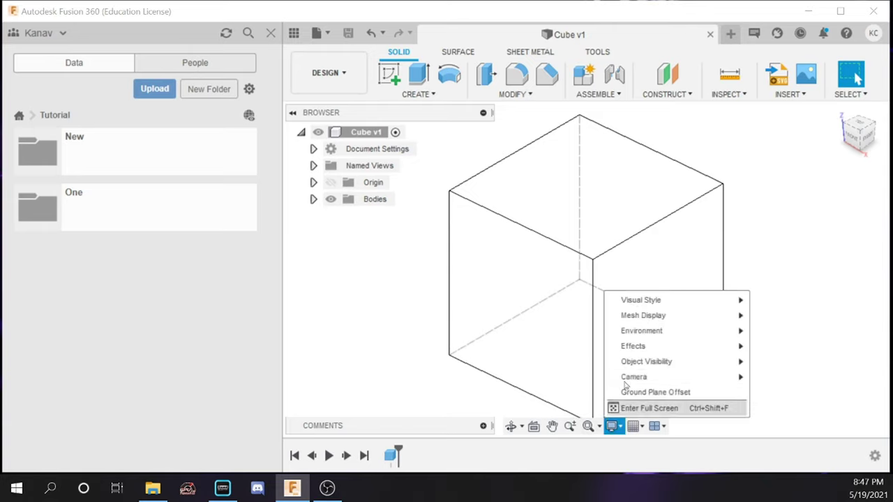
pyautogui.moveTo(648, 304)
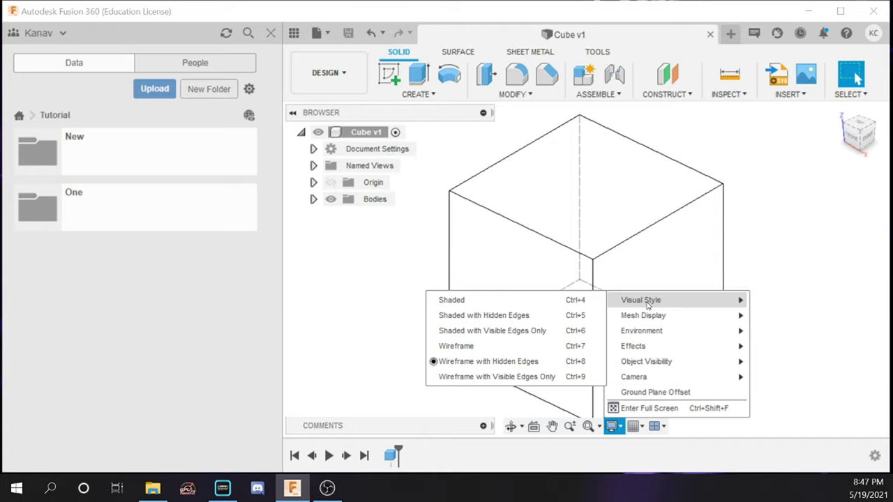
pyautogui.click(588, 331)
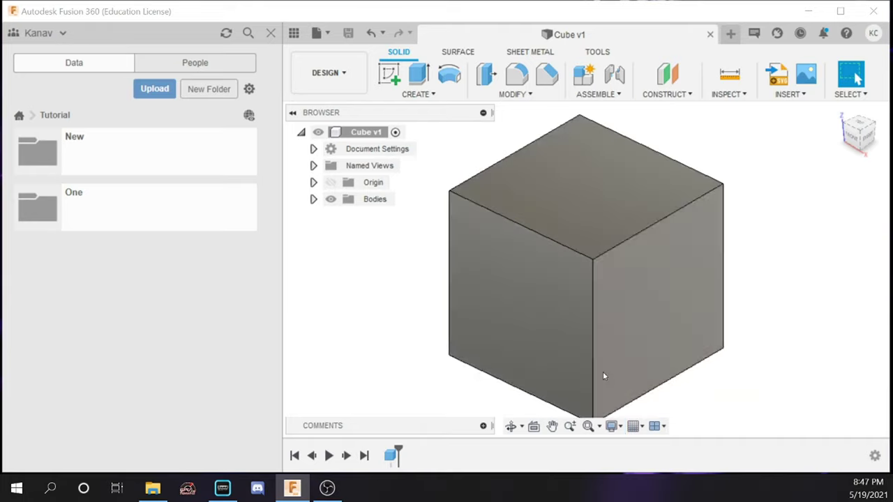
# Step: Set the display environment around the cube to Dark Sky
pyautogui.click(614, 427)
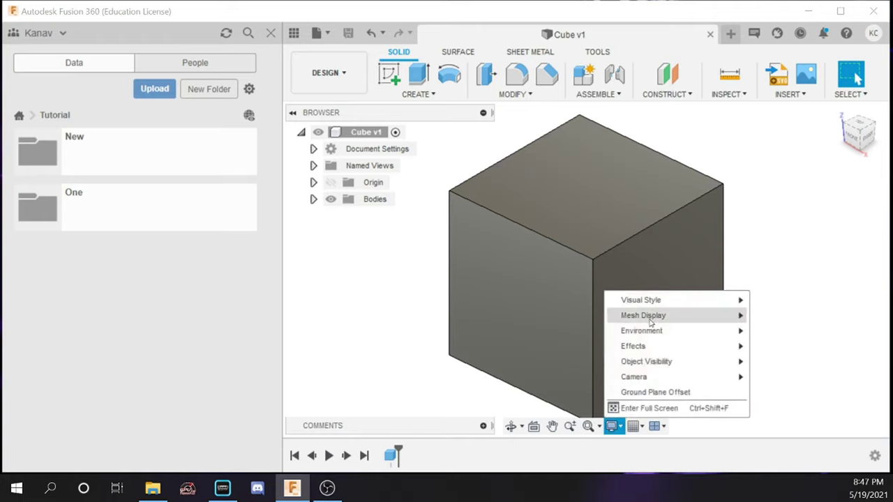
pyautogui.moveTo(652, 332)
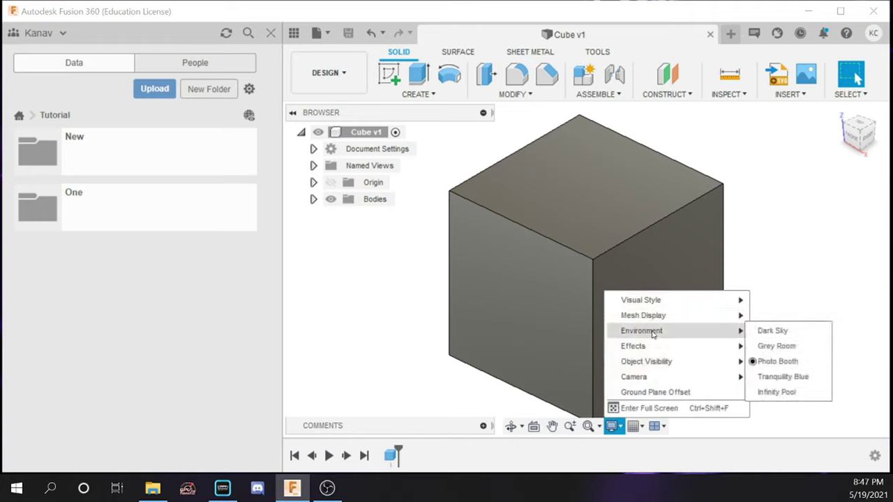
pyautogui.click(770, 334)
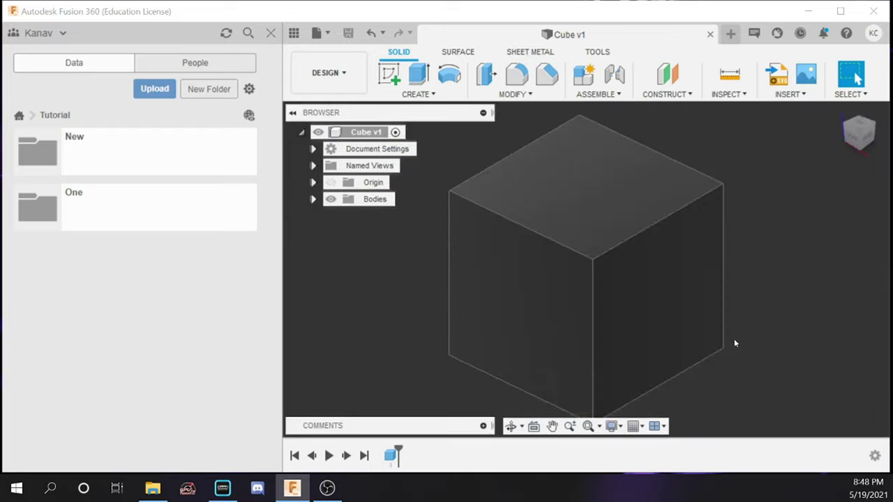
# Step: Try the Infinity Pool environment and set the display environment back to Photo Booth
pyautogui.click(612, 426)
pyautogui.moveTo(647, 361)
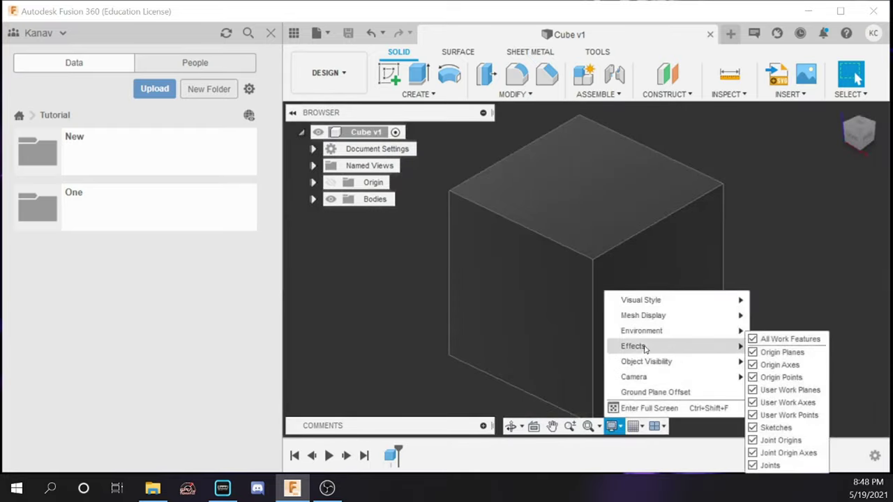
pyautogui.moveTo(646, 335)
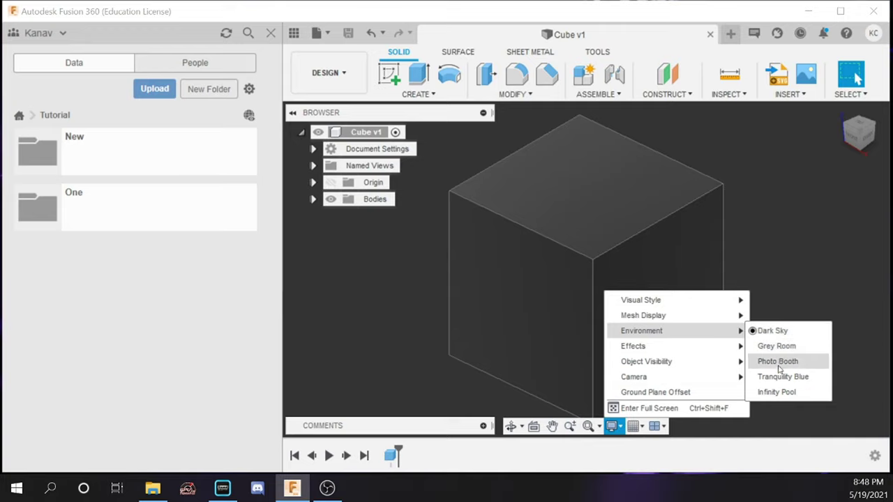
pyautogui.click(779, 392)
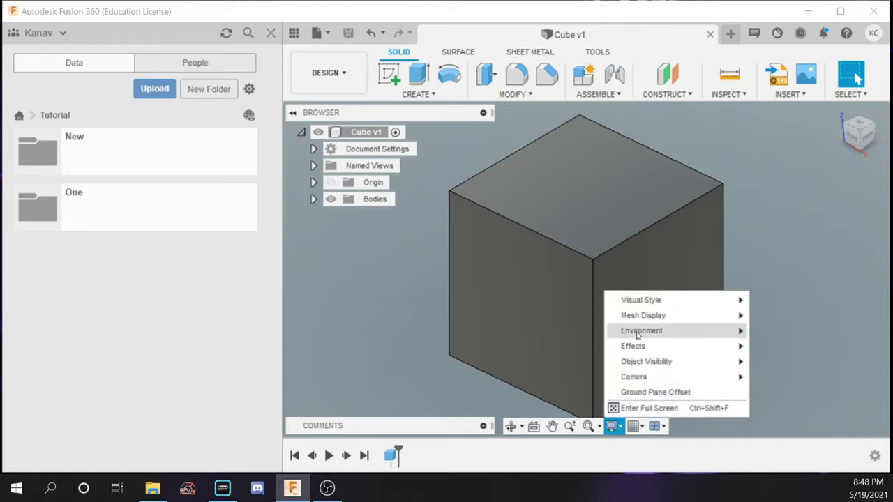
pyautogui.moveTo(648, 332)
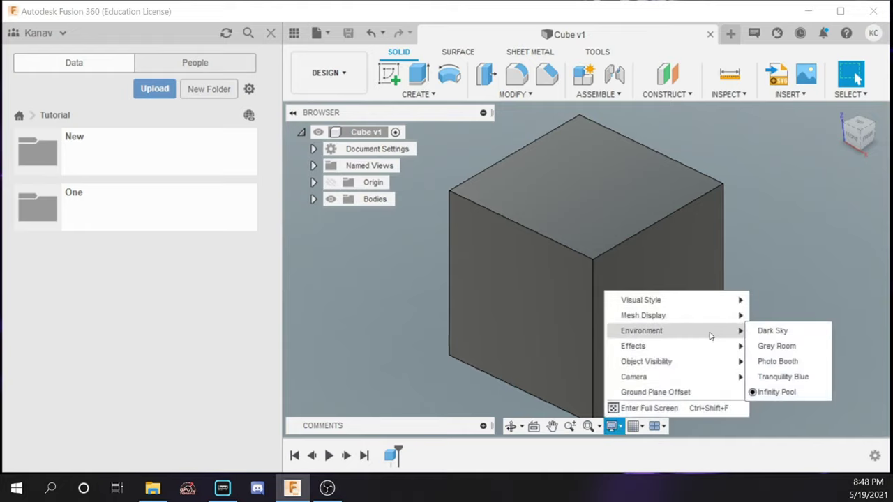
pyautogui.click(775, 361)
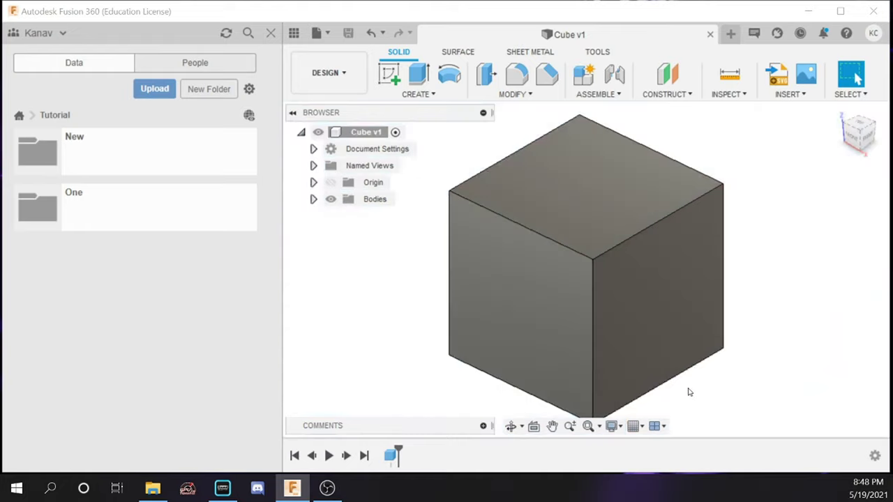
# Step: Review the effects and camera projection options available for displaying the cube
pyautogui.click(614, 426)
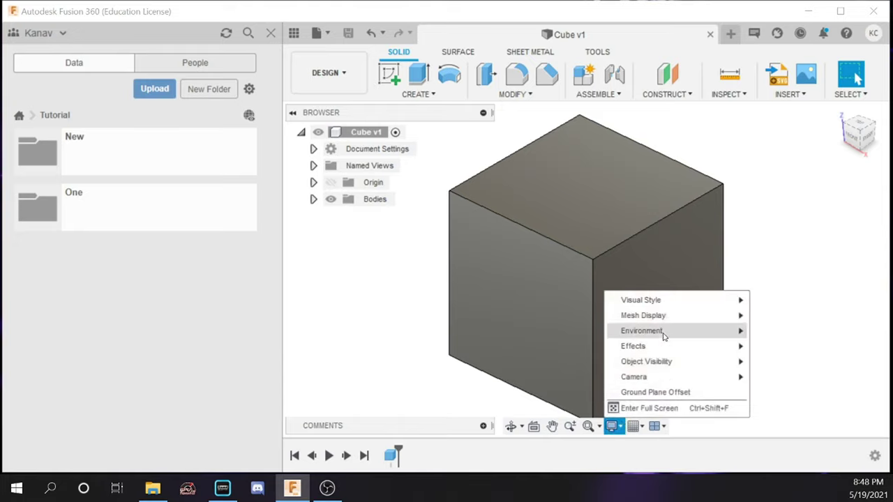
pyautogui.moveTo(665, 347)
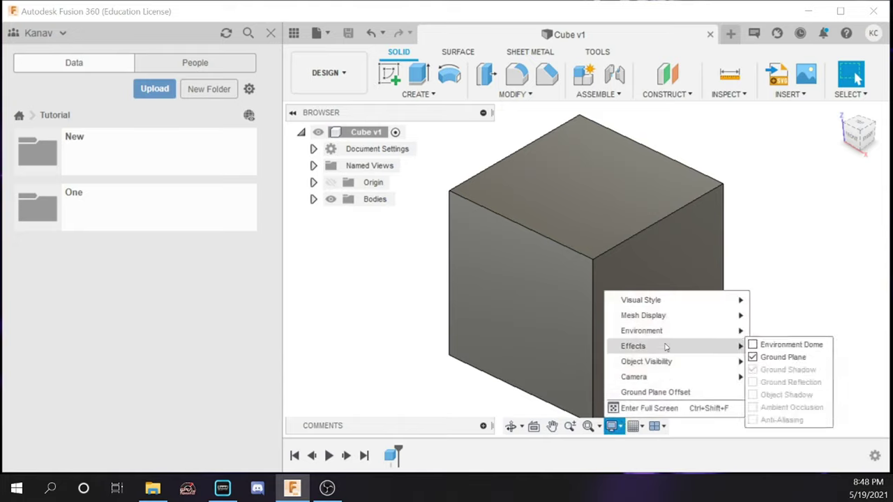
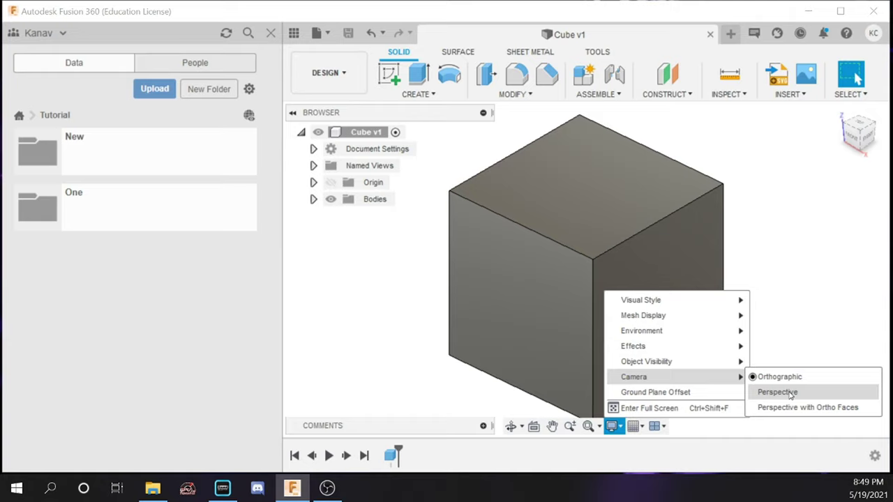
pyautogui.click(792, 263)
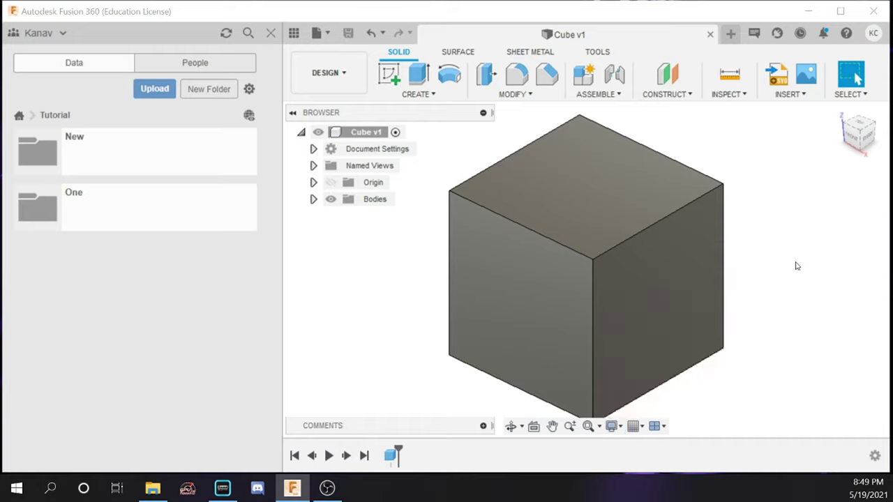
# Step: View the cube from the top and switch the camera to Perspective
pyautogui.click(856, 124)
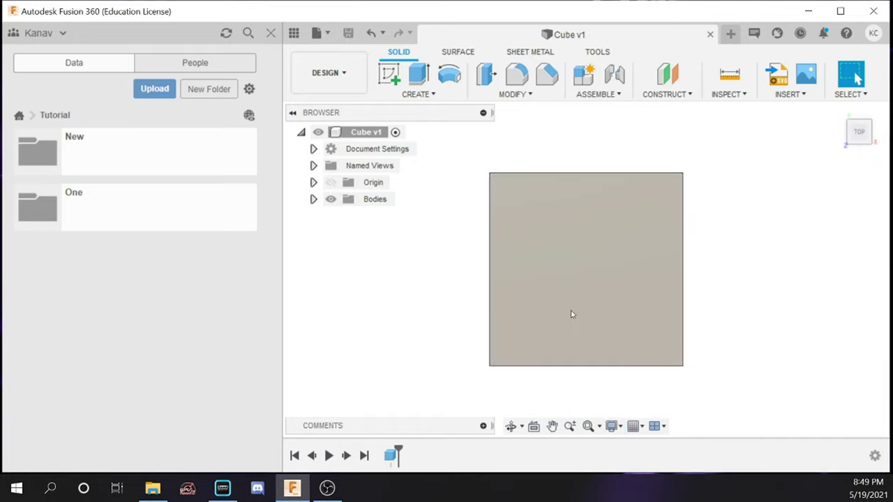
pyautogui.click(611, 426)
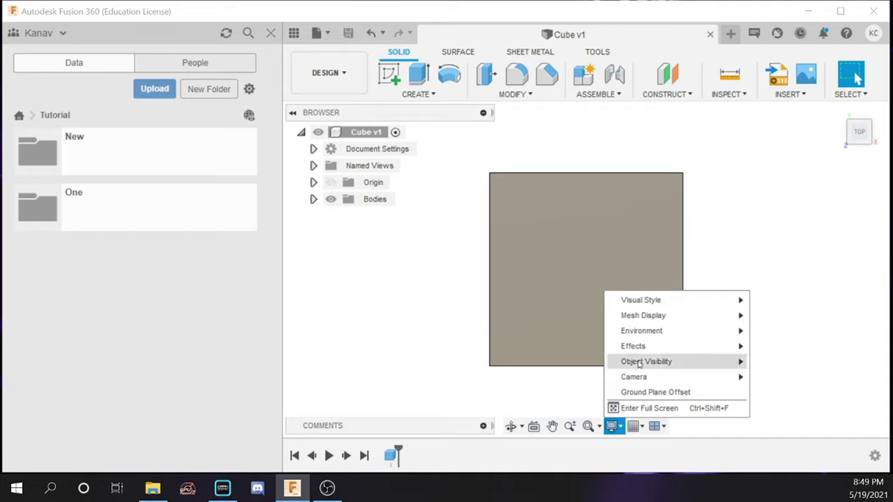
pyautogui.moveTo(643, 353)
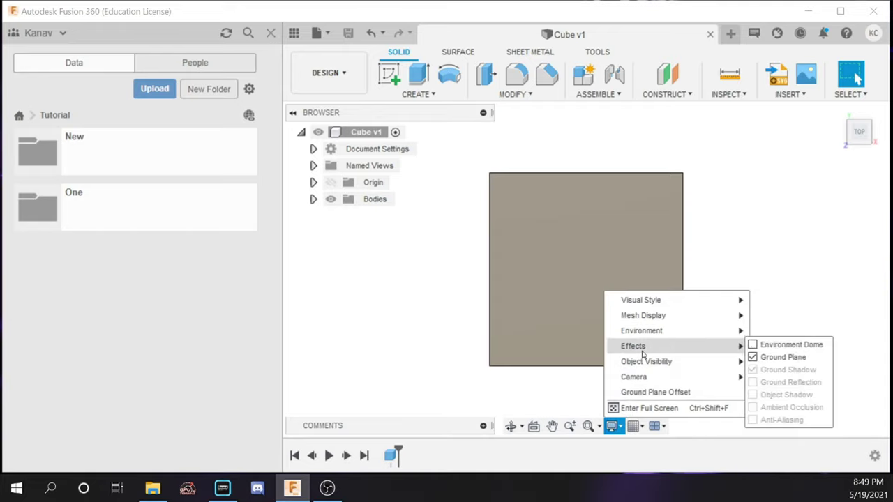
pyautogui.moveTo(647, 379)
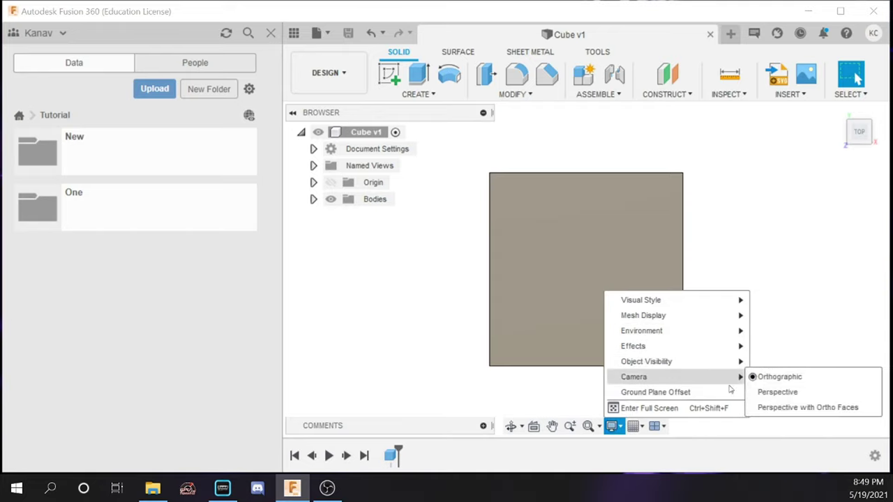
pyautogui.click(769, 393)
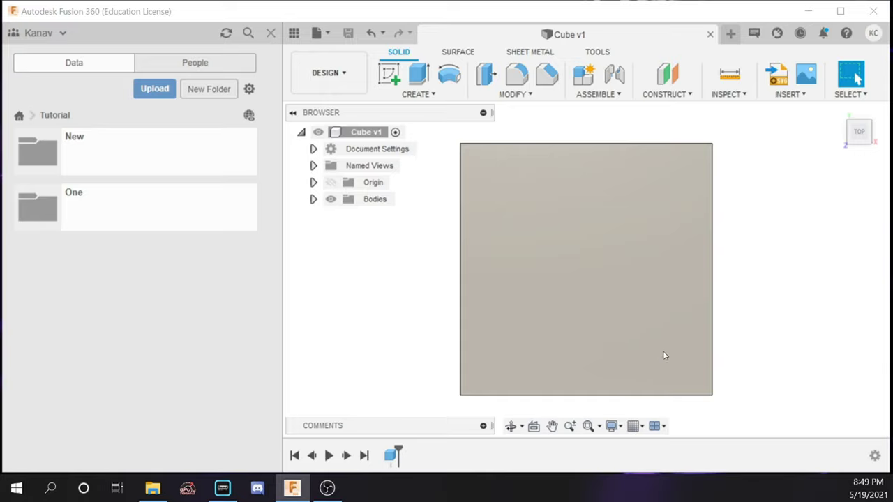
# Step: Set the camera for the cube's top view back to Orthographic
pyautogui.click(614, 426)
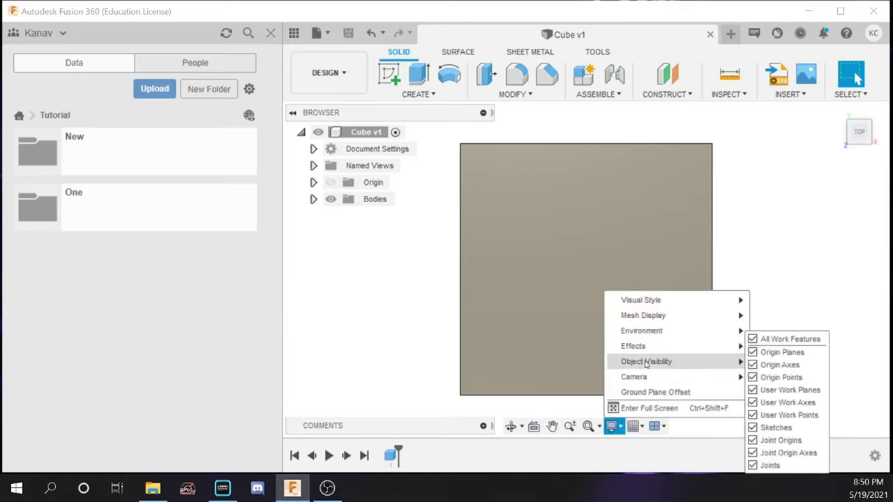
pyautogui.moveTo(644, 378)
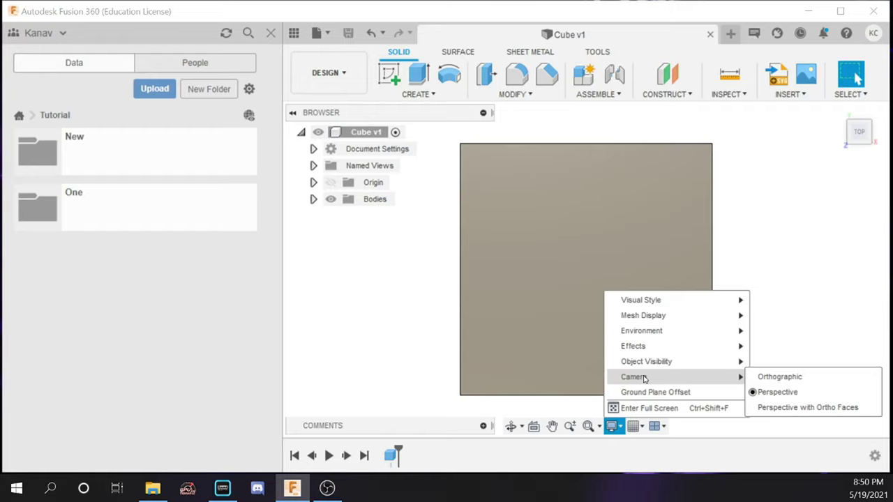
pyautogui.click(777, 377)
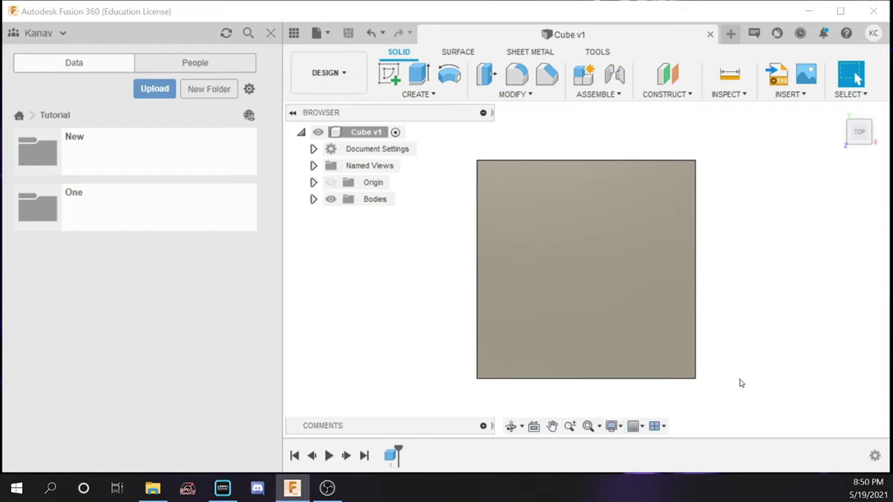
pyautogui.click(659, 426)
pyautogui.click(671, 445)
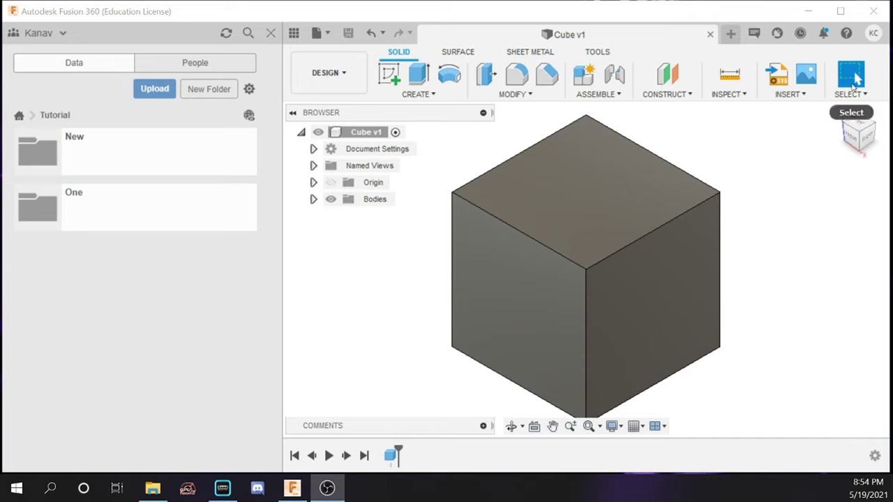
# Step: Review the workspaces available for the cube design, such as Render, Simulation, Manufacture and Drawing
pyautogui.click(337, 83)
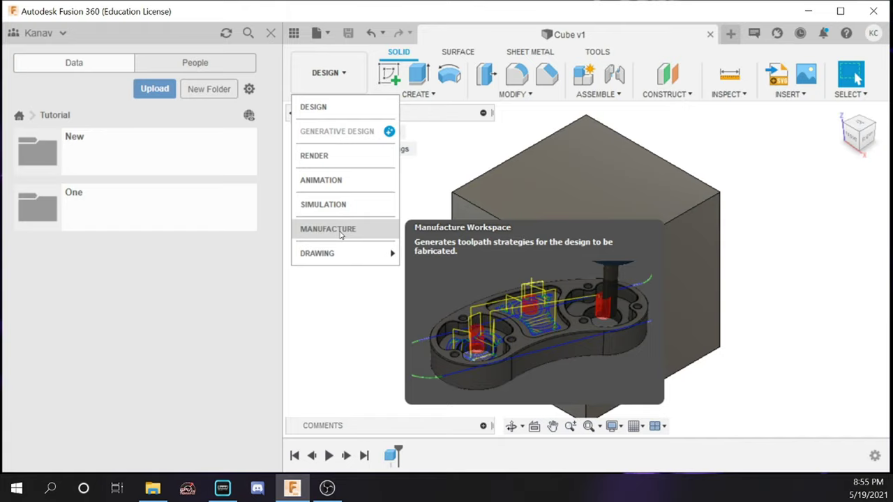
pyautogui.moveTo(338, 250)
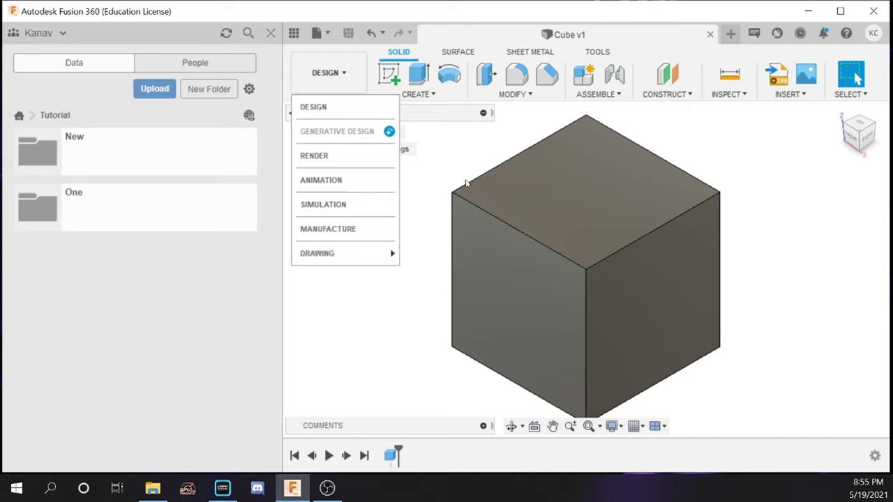
pyautogui.click(330, 74)
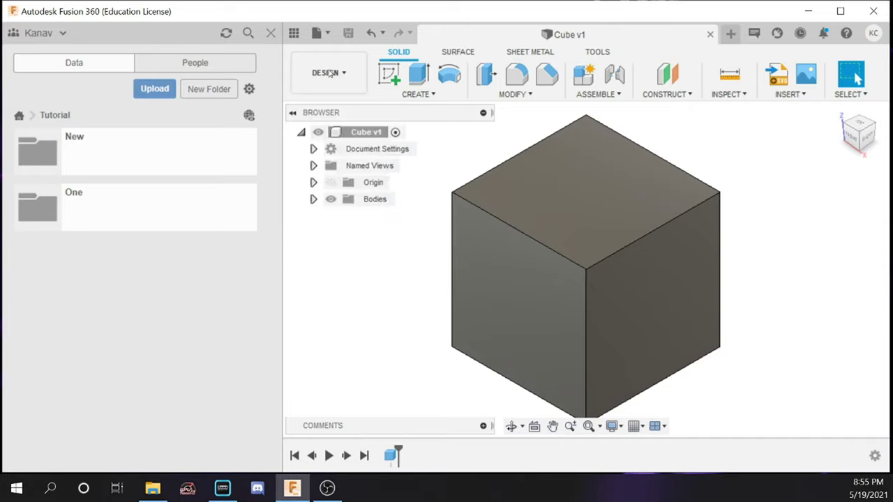
# Step: Examine the commands for creating solid geometry, including the description of Loft
pyautogui.click(414, 95)
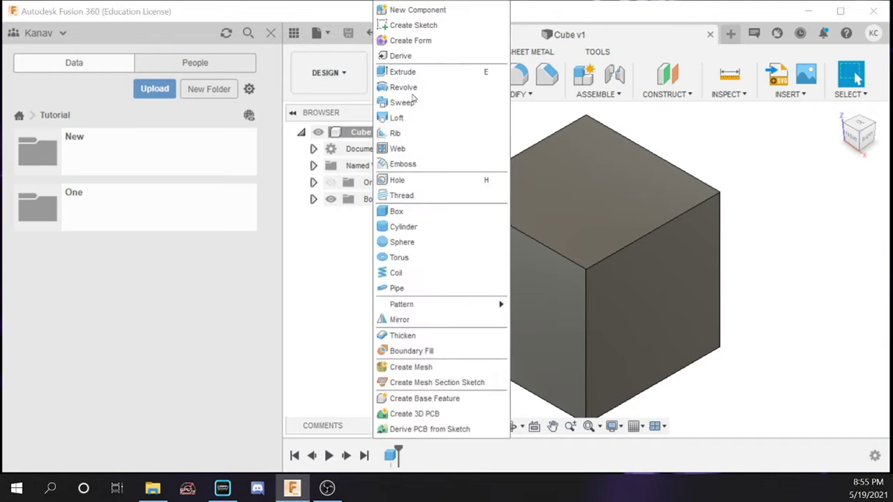
pyautogui.click(527, 124)
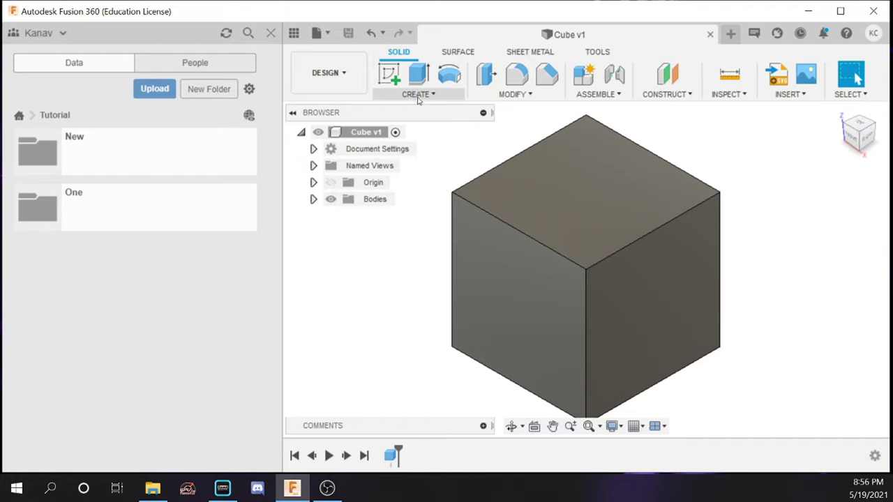
pyautogui.click(417, 95)
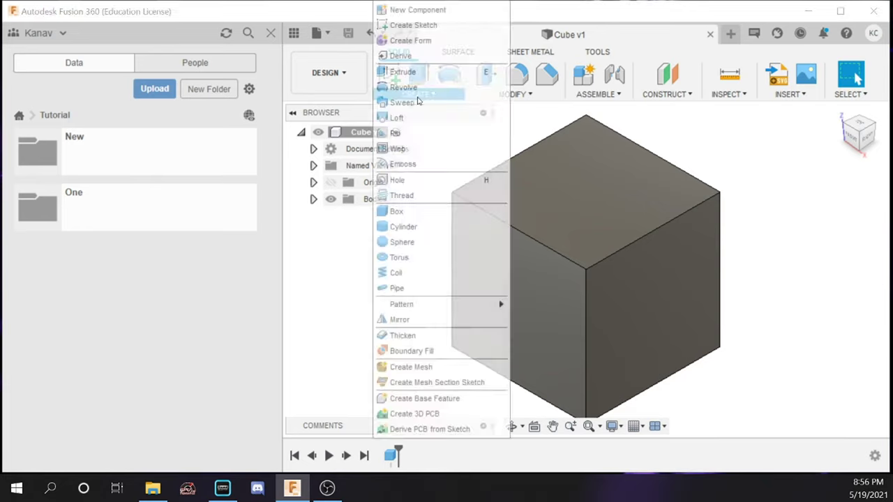
pyautogui.click(418, 95)
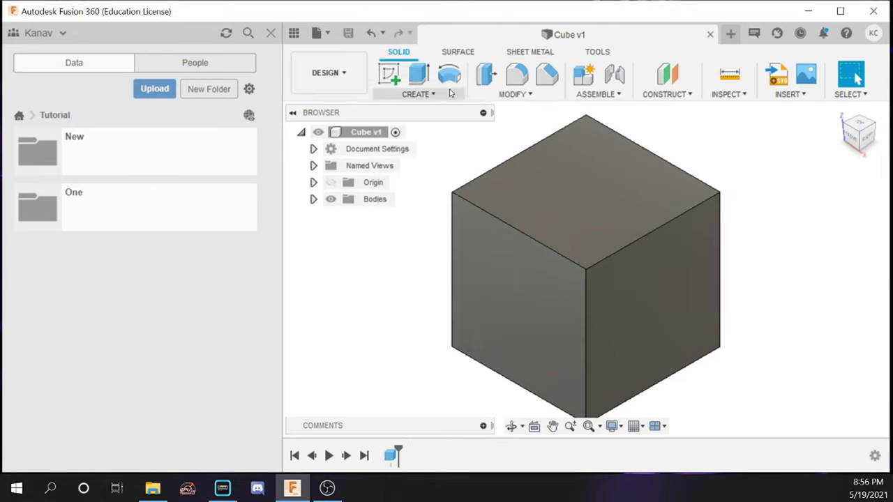
pyautogui.click(417, 95)
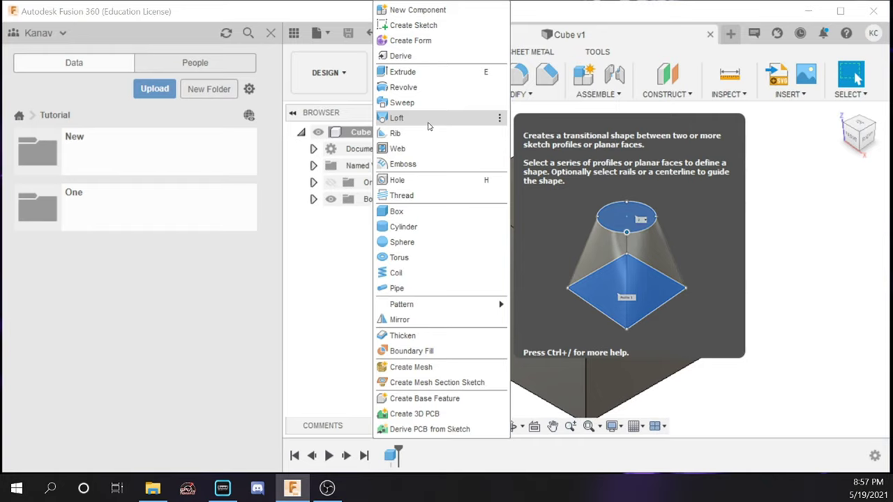
pyautogui.click(331, 249)
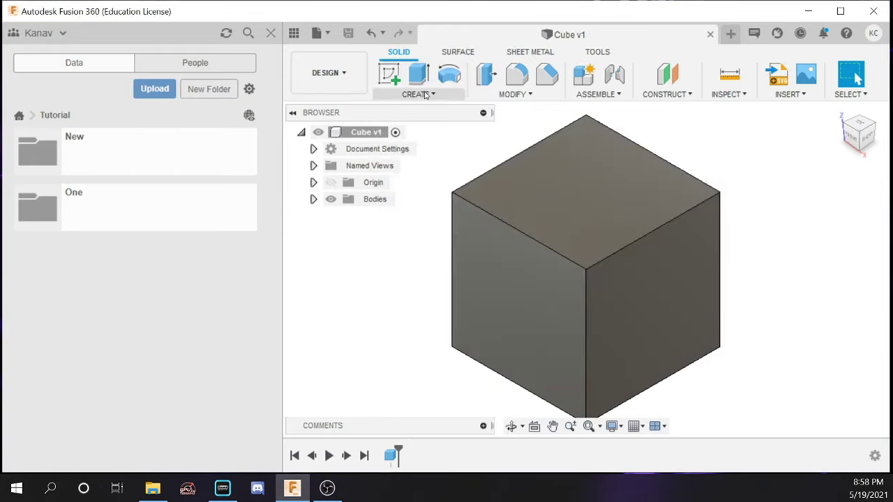
# Step: Examine the solid modification commands, including the description of Chamfer, and the assembly commands
pyautogui.click(513, 95)
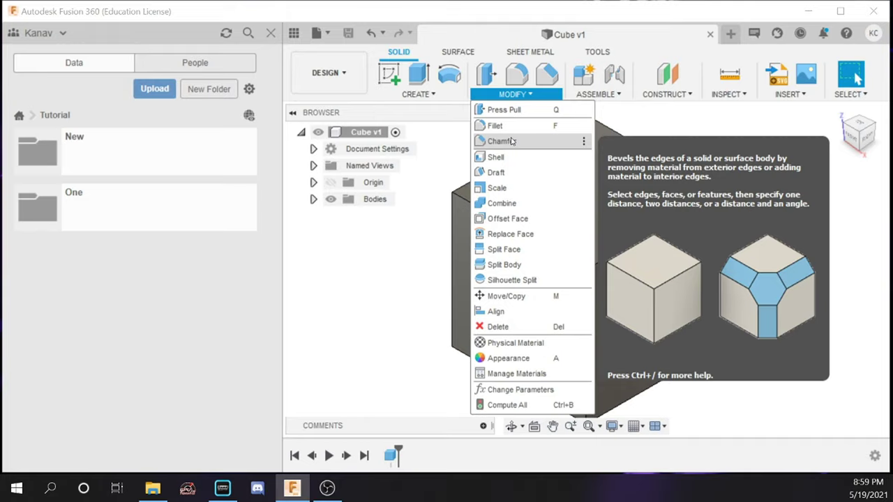
pyautogui.click(627, 122)
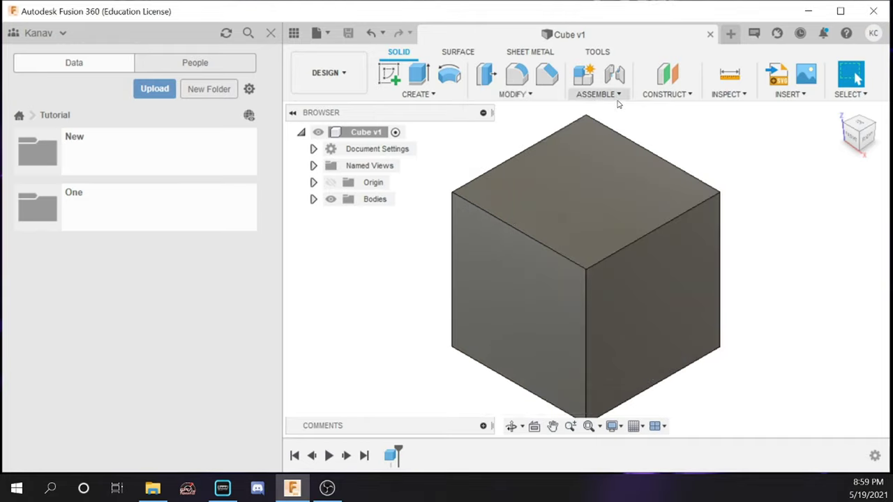
pyautogui.click(627, 96)
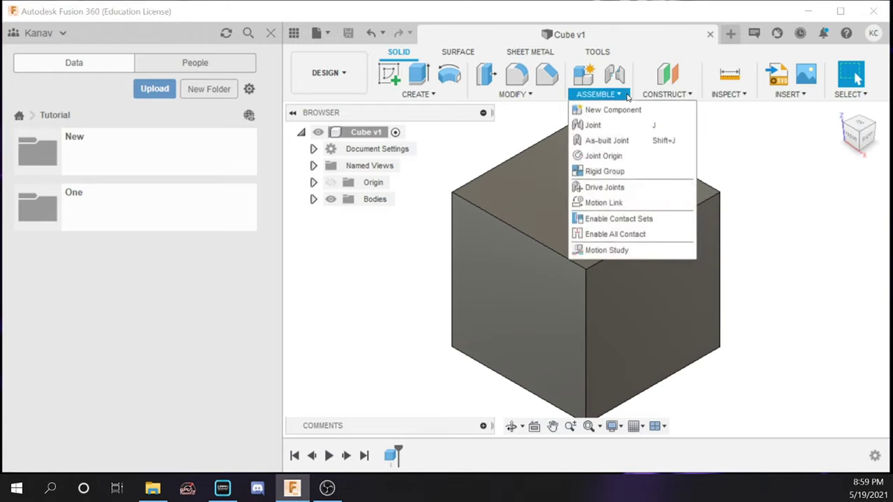
pyautogui.click(618, 96)
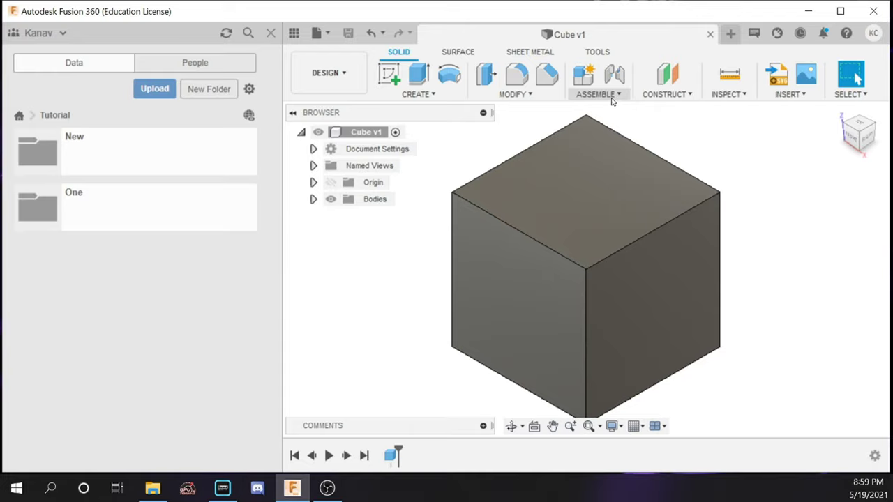
pyautogui.click(660, 97)
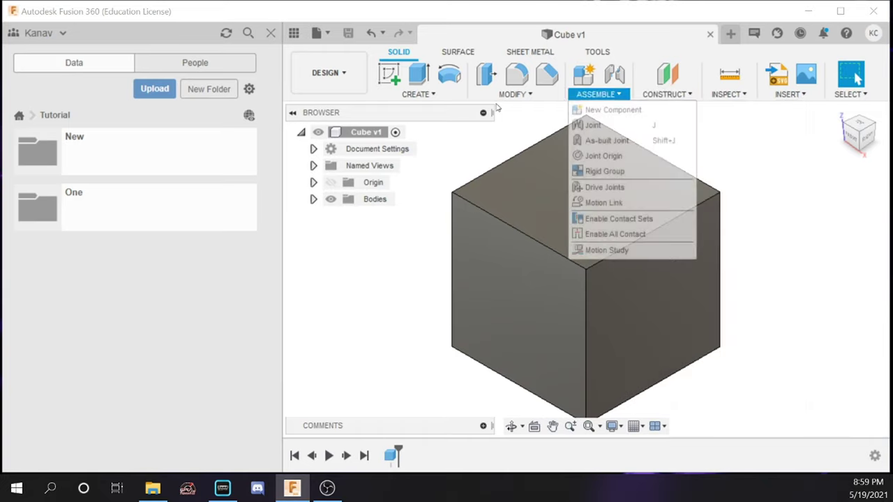
pyautogui.click(449, 74)
pyautogui.press('Escape')
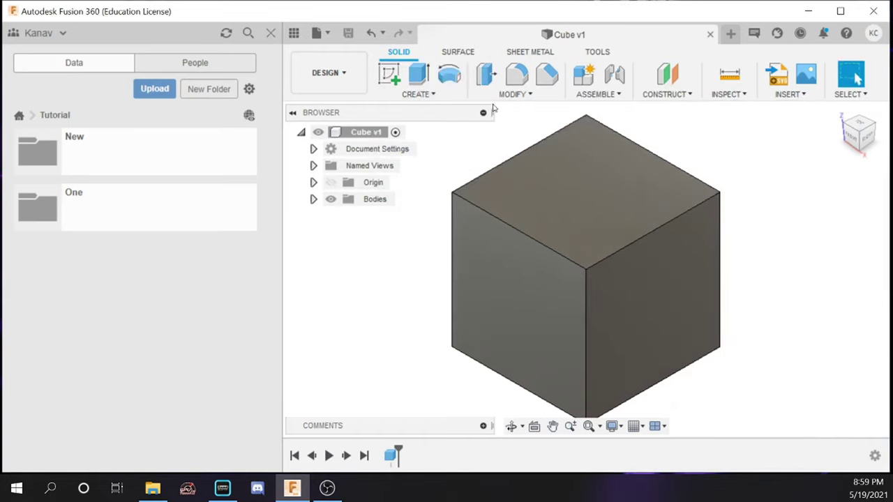
# Step: Look through the creation, inspection and insertion commands for solid modeling
pyautogui.click(419, 94)
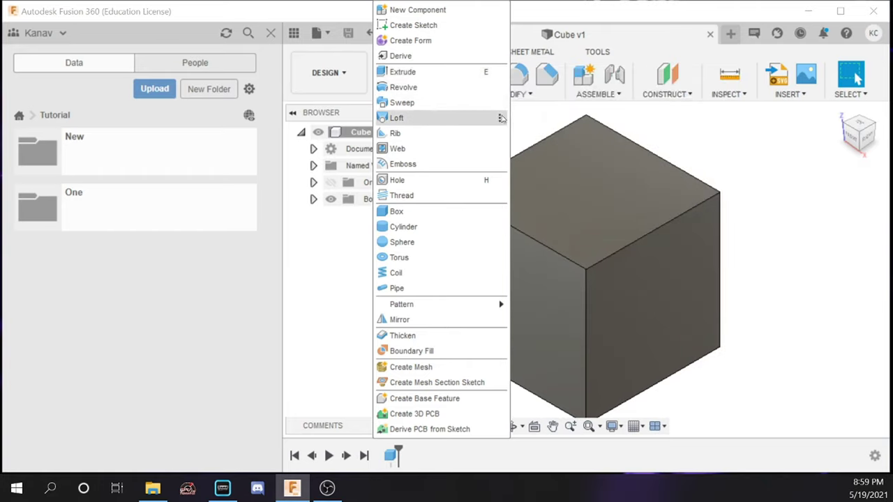
pyautogui.click(529, 110)
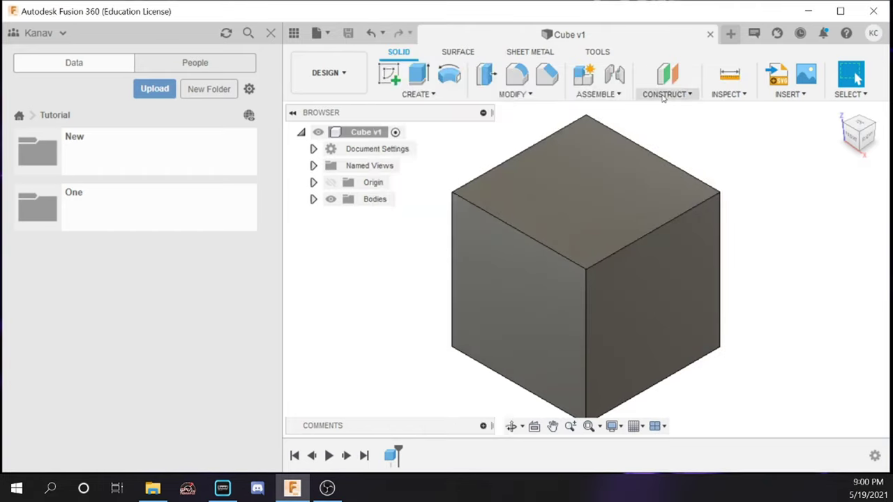
pyautogui.click(716, 94)
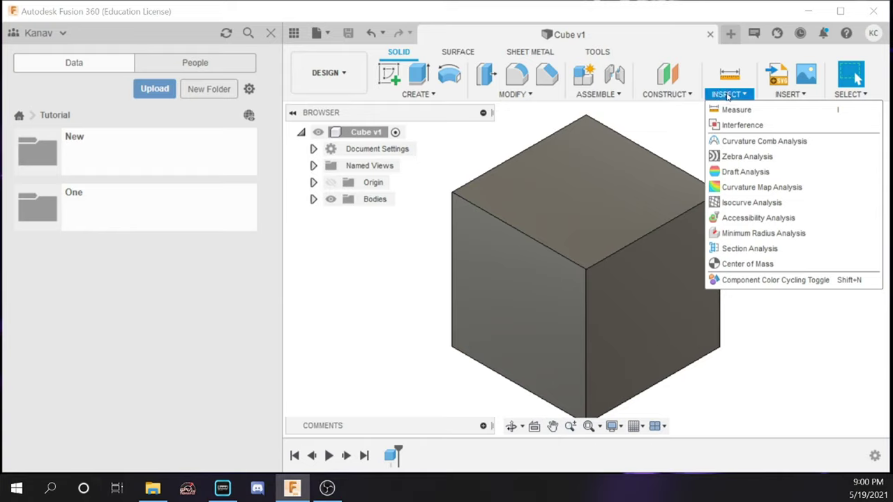
pyautogui.moveTo(791, 97)
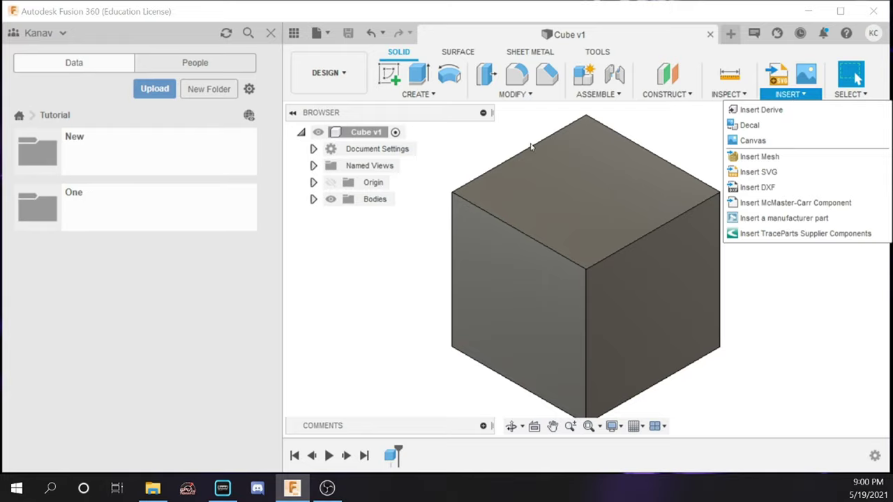
pyautogui.press('Escape')
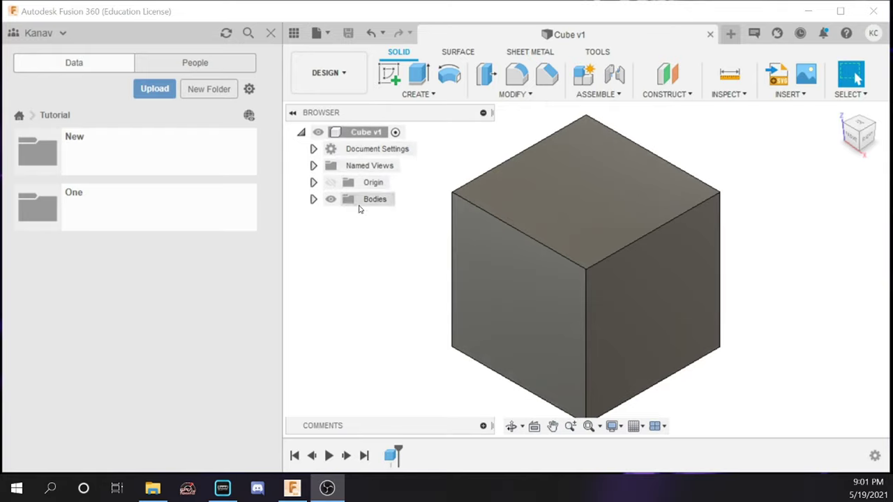
# Step: Check the units in the cube's document settings
pyautogui.click(313, 149)
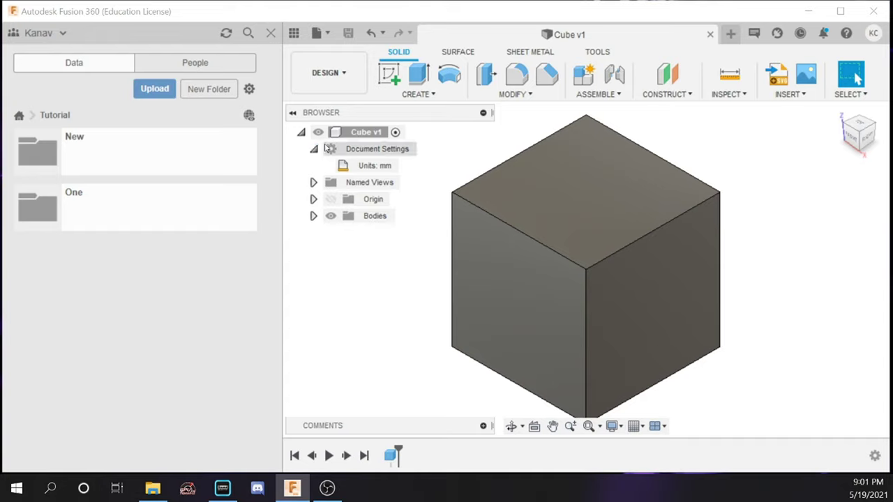
pyautogui.moveTo(389, 166)
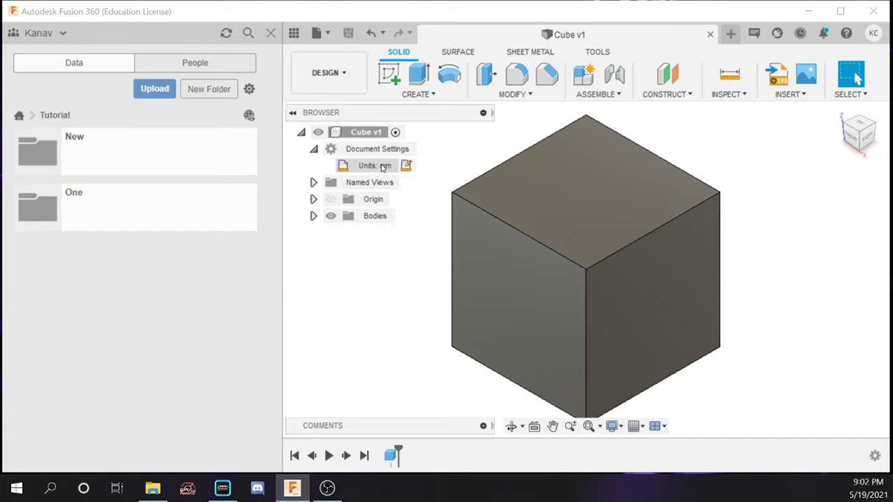
pyautogui.click(313, 150)
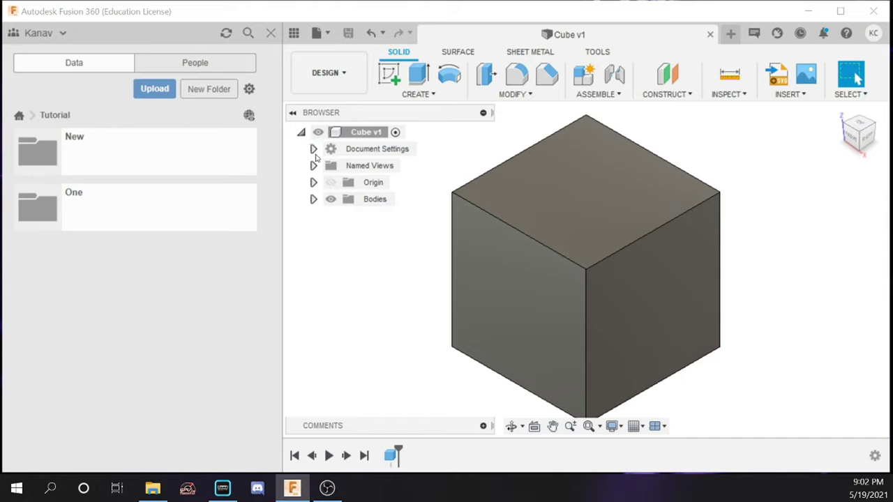
# Step: View the cube from the TOP and FRONT named views and return to the home view
pyautogui.click(314, 166)
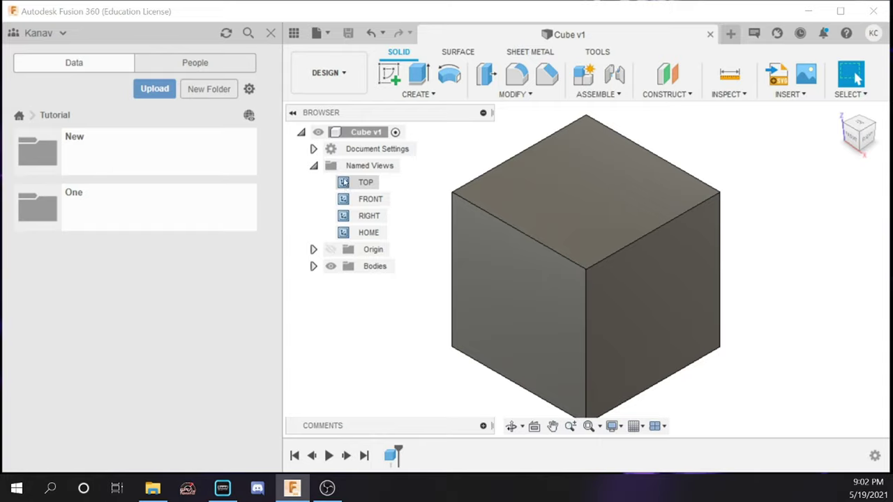
pyautogui.doubleClick(348, 184)
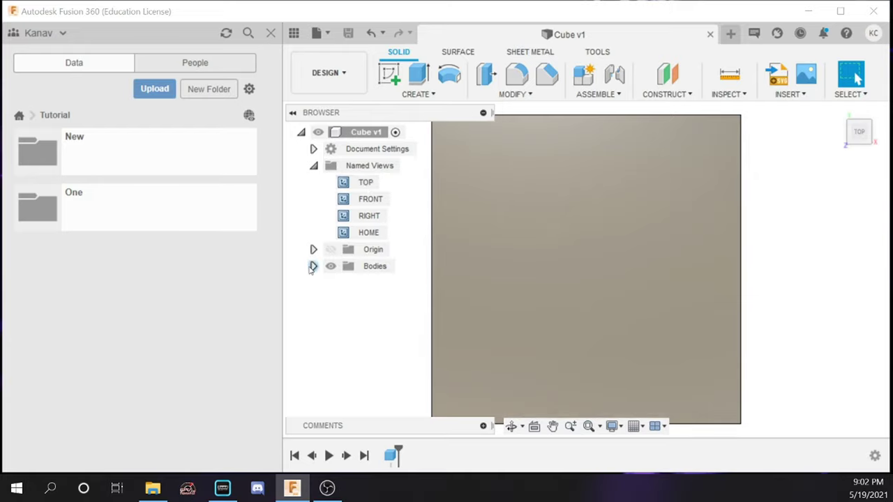
pyautogui.doubleClick(343, 201)
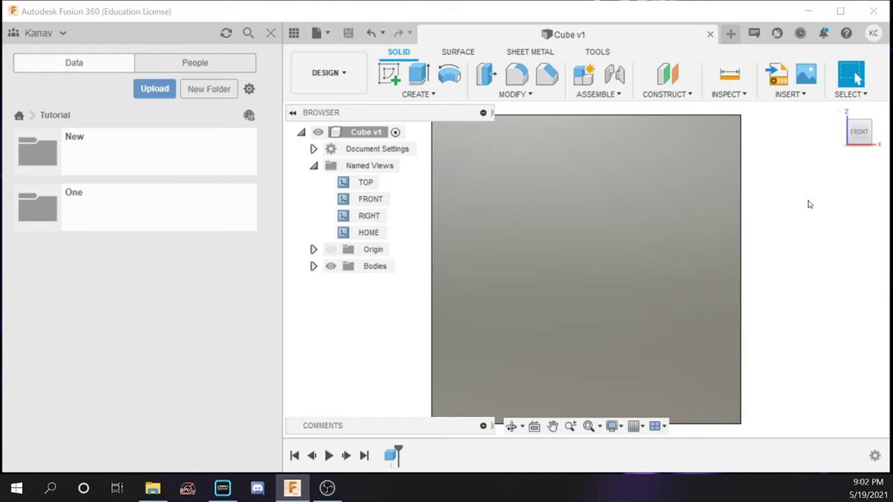
pyautogui.click(846, 114)
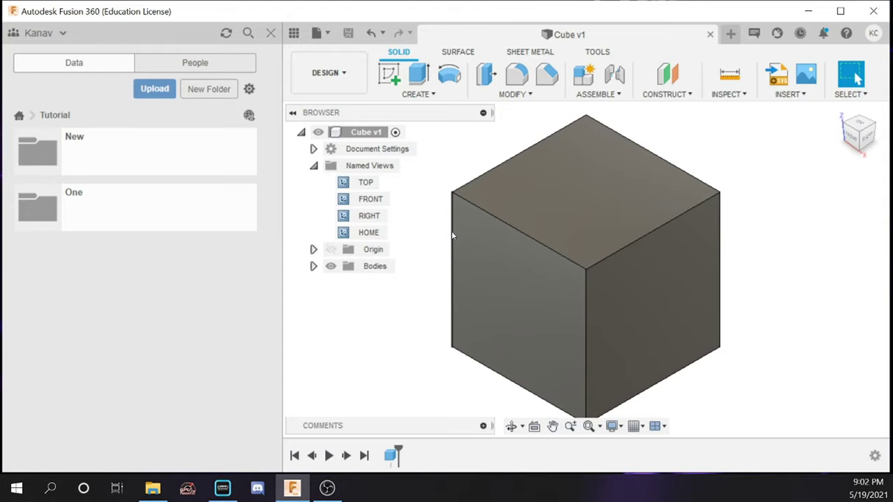
# Step: Save a custom orientation of the cube, showing its left and front sides from above, as a new named view called View
pyautogui.keyDown('shift'); pyautogui.moveTo(452, 237); pyautogui.dragTo(573, 213, button='middle'); pyautogui.keyUp('shift')
pyautogui.rightClick(365, 166)
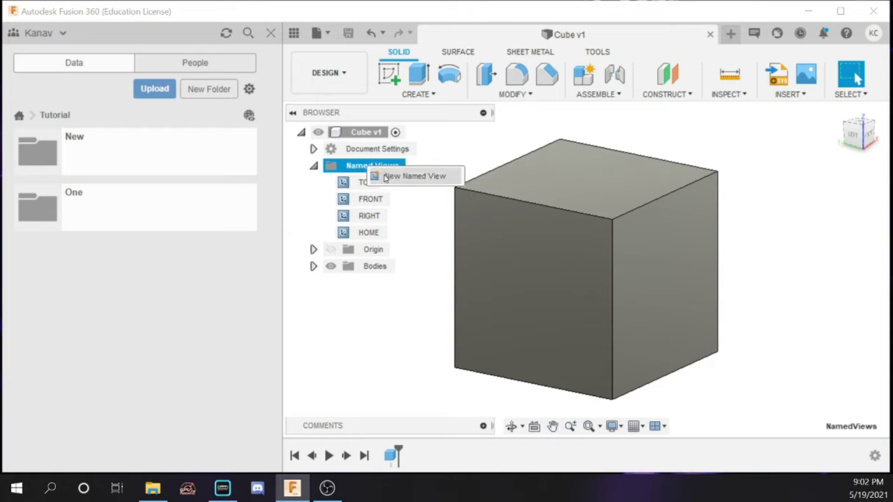
pyautogui.click(385, 179)
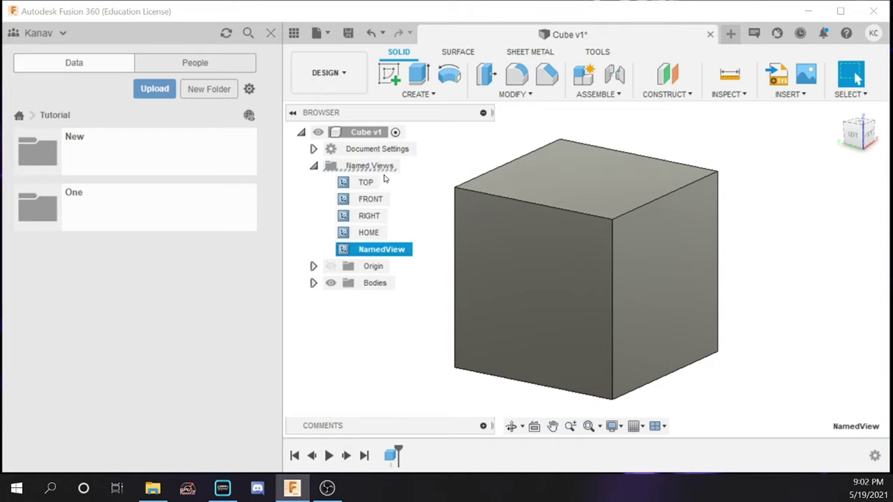
pyautogui.doubleClick(380, 249)
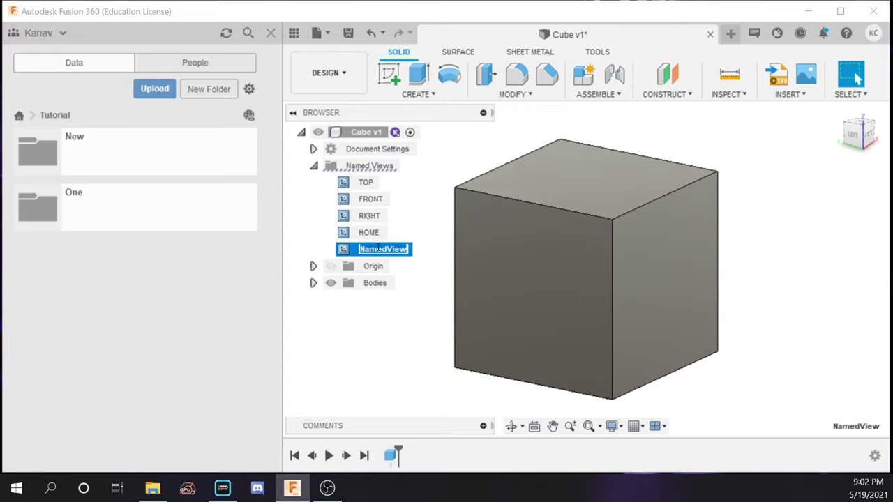
pyautogui.press('BackSpace')
pyautogui.write('V')
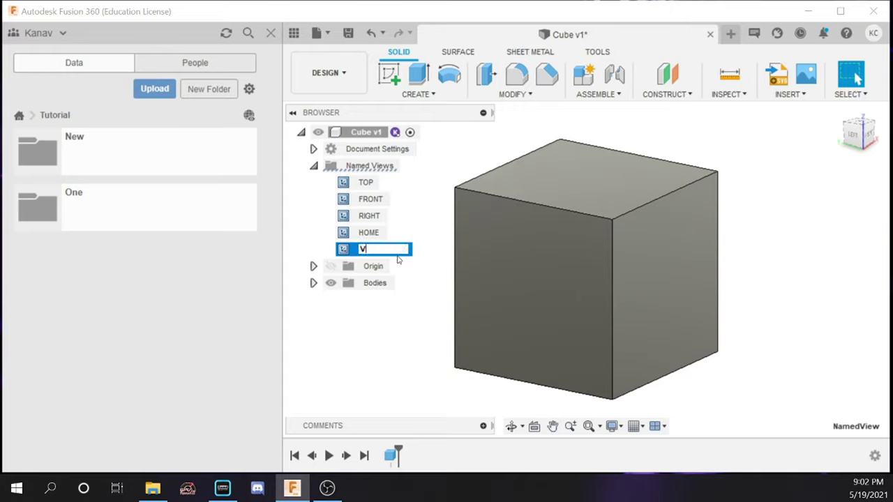
pyautogui.write('iew')
pyautogui.press('Return')
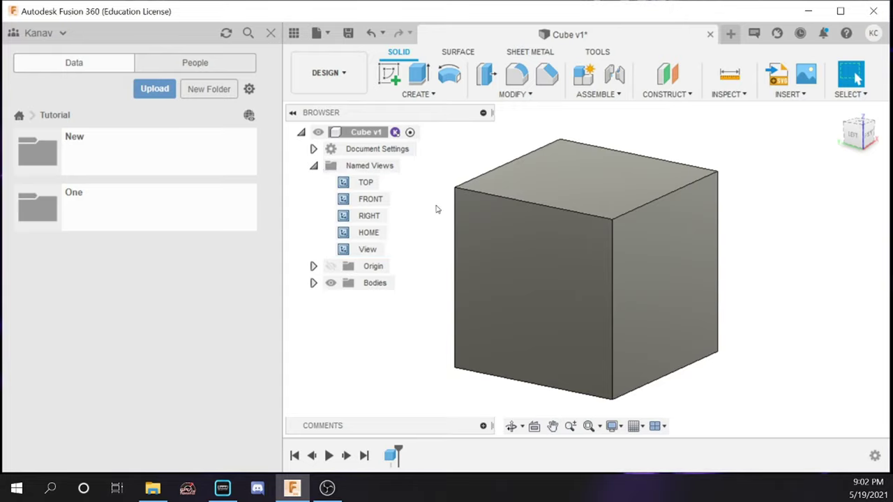
# Step: Orbit the cube away, restore the saved orientation from the named view View, and collapse the named views
pyautogui.keyDown('shift'); pyautogui.moveTo(507, 261); pyautogui.dragTo(390, 248, button='middle'); pyautogui.keyUp('shift')
pyautogui.doubleClick(367, 249)
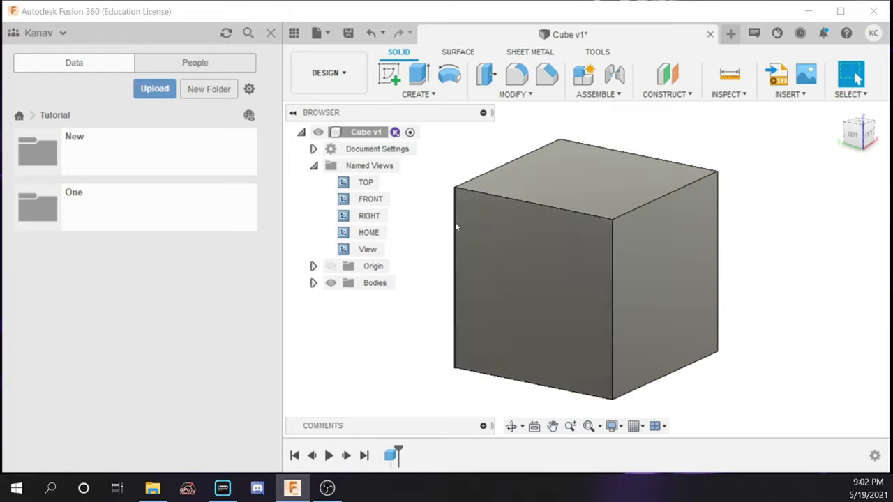
pyautogui.click(313, 165)
# Step: Make the cube design's origin planes and axes visible
pyautogui.click(332, 182)
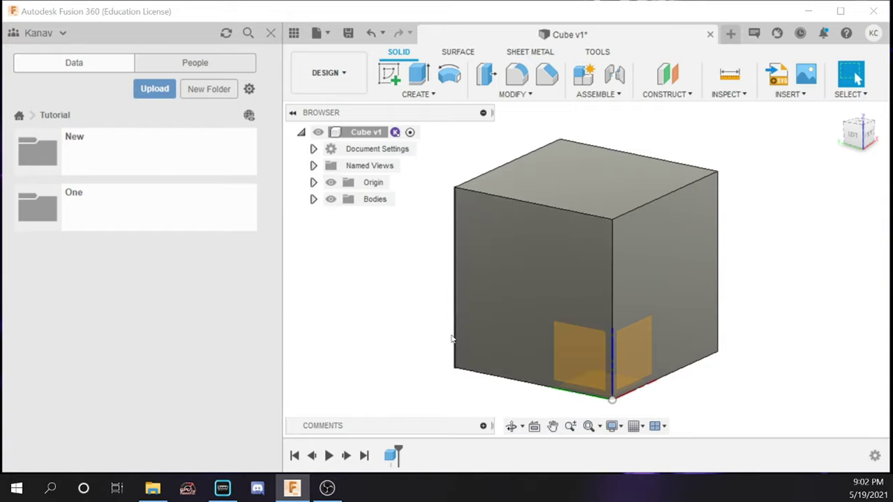
pyautogui.click(352, 202)
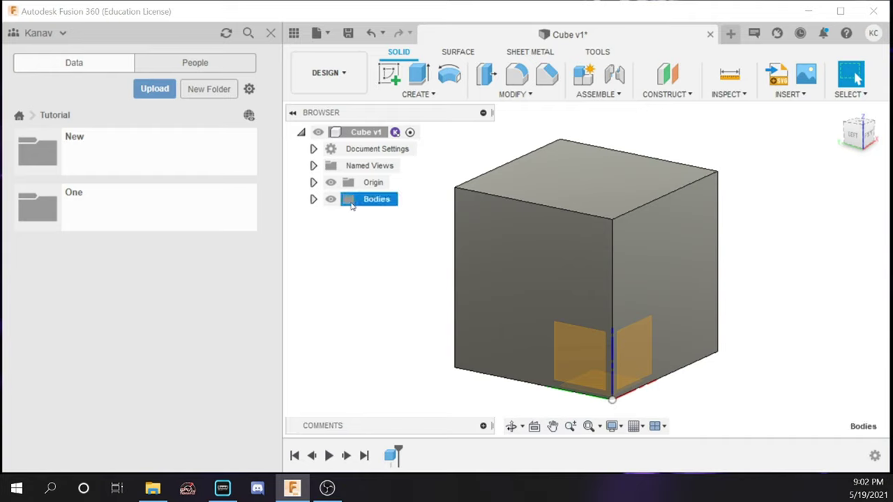
pyautogui.click(370, 264)
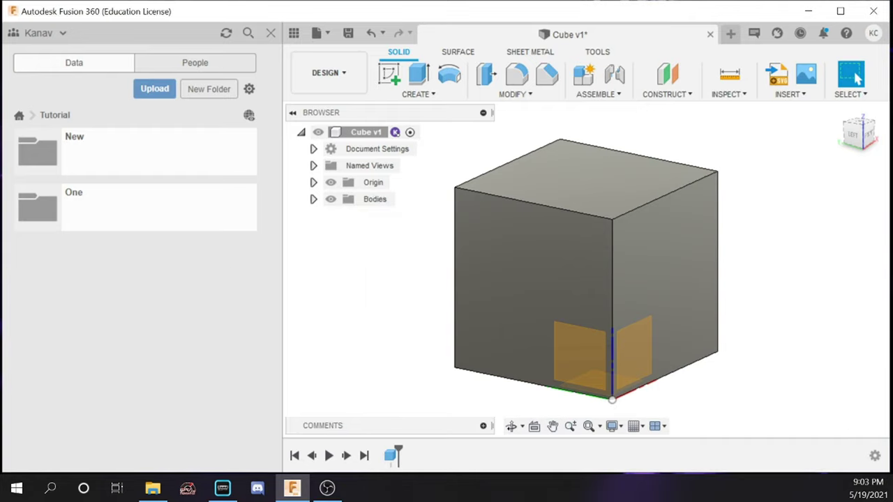
pyautogui.hotkey('alt', 'Tab')
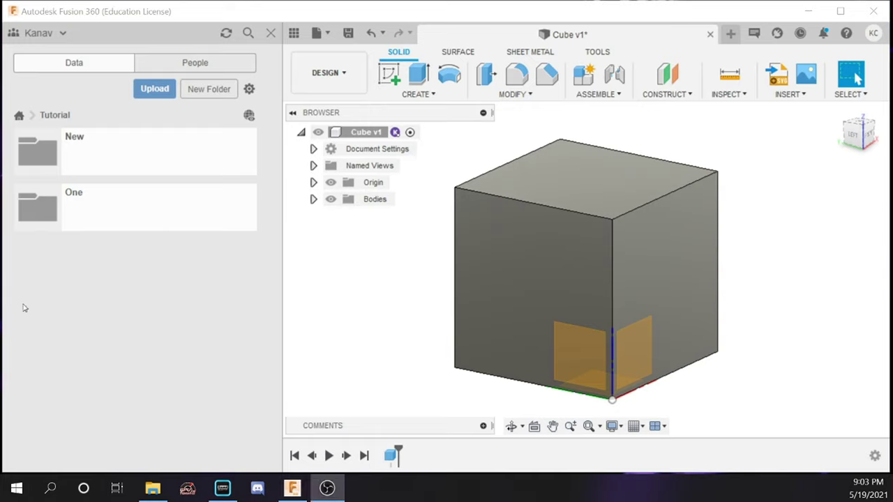